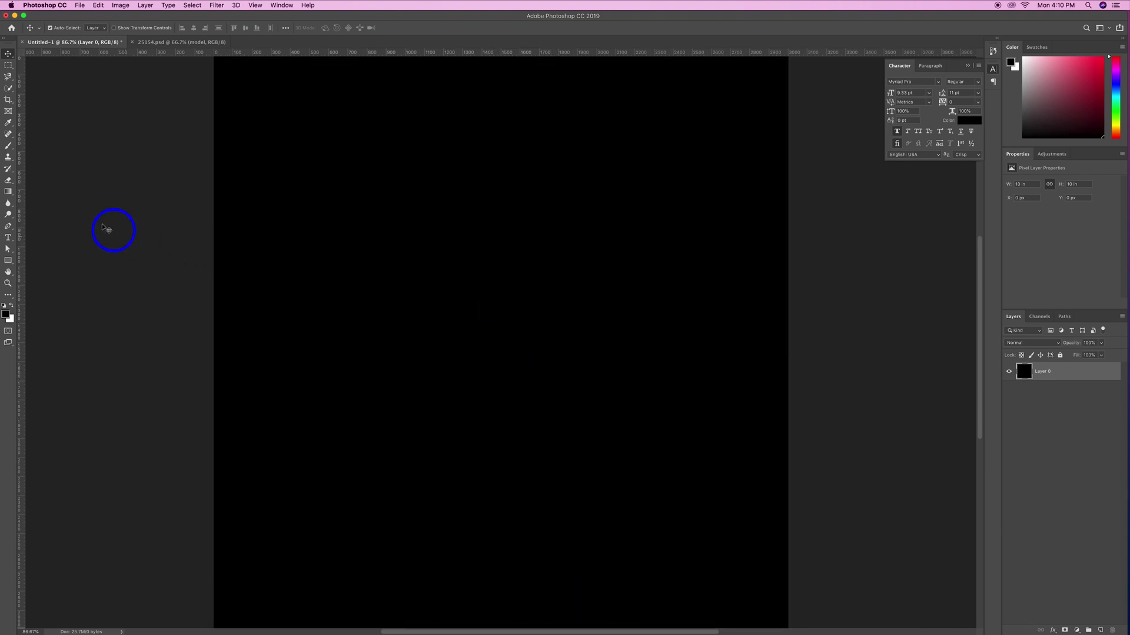
# - Set up the Brush tool with the Soft Round tip at 0% hardness, a larger size and a dark red colour
pyautogui.click(8, 151)
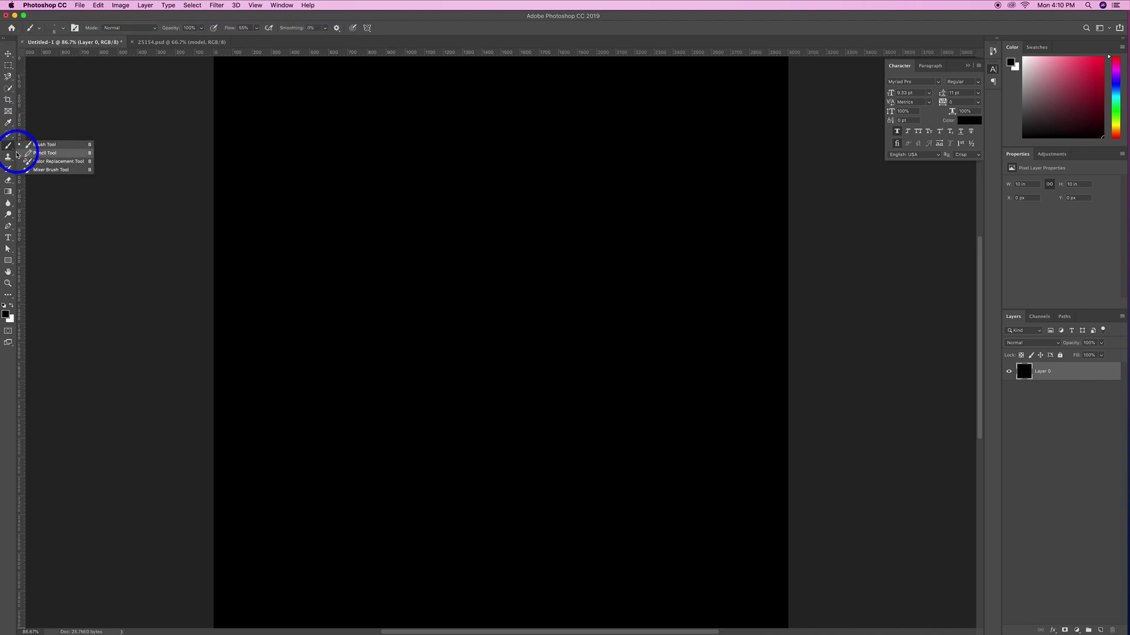
pyautogui.click(35, 146)
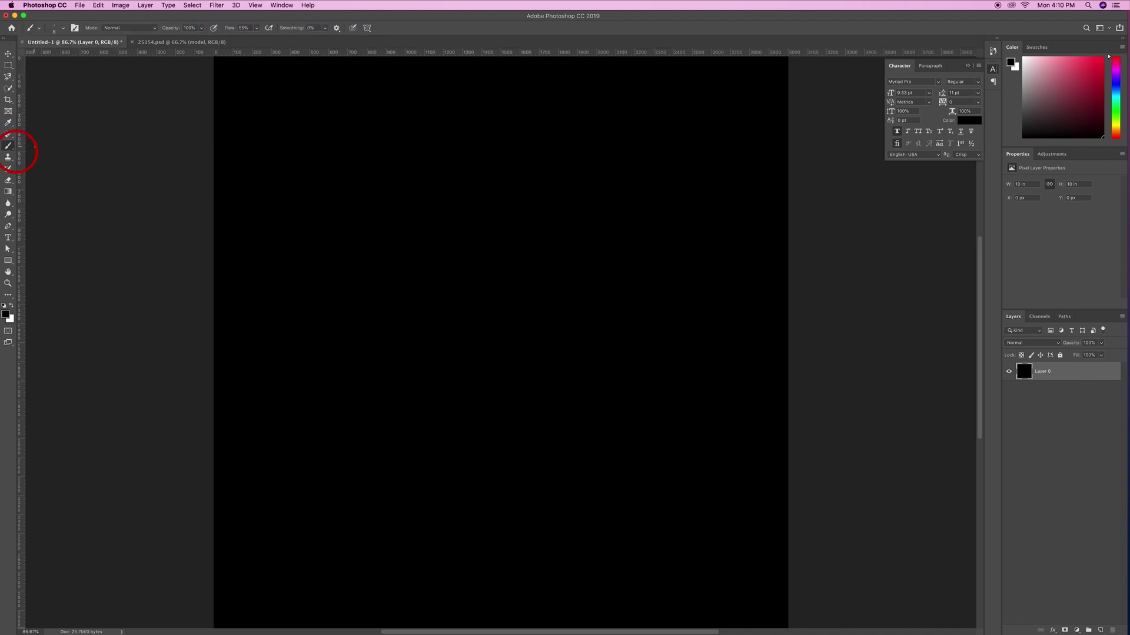
pyautogui.click(63, 29)
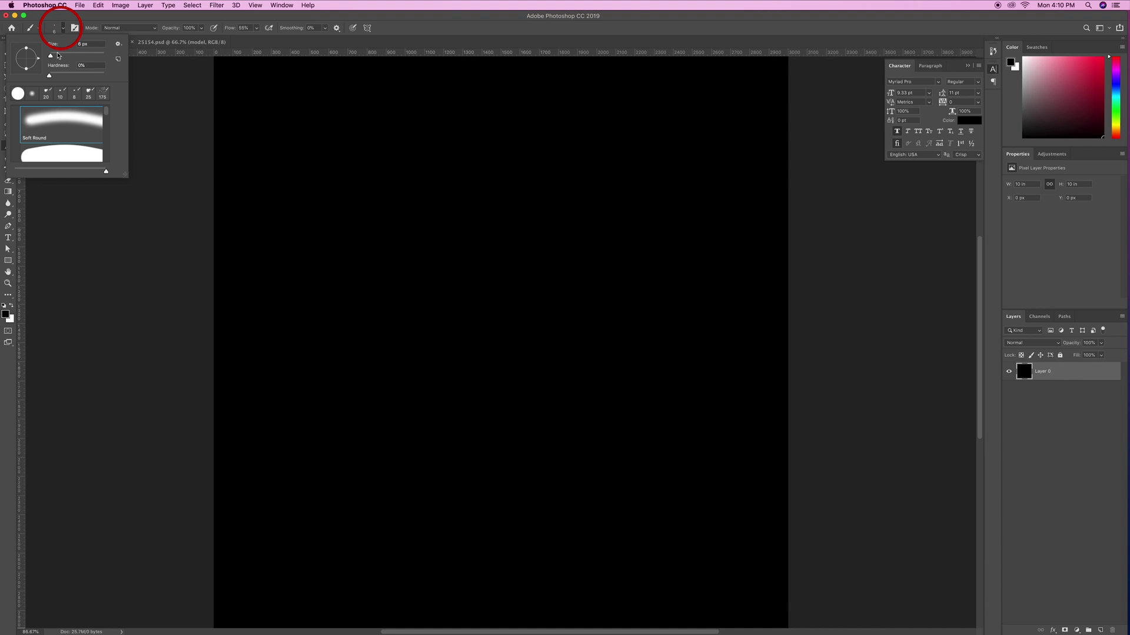
pyautogui.click(37, 127)
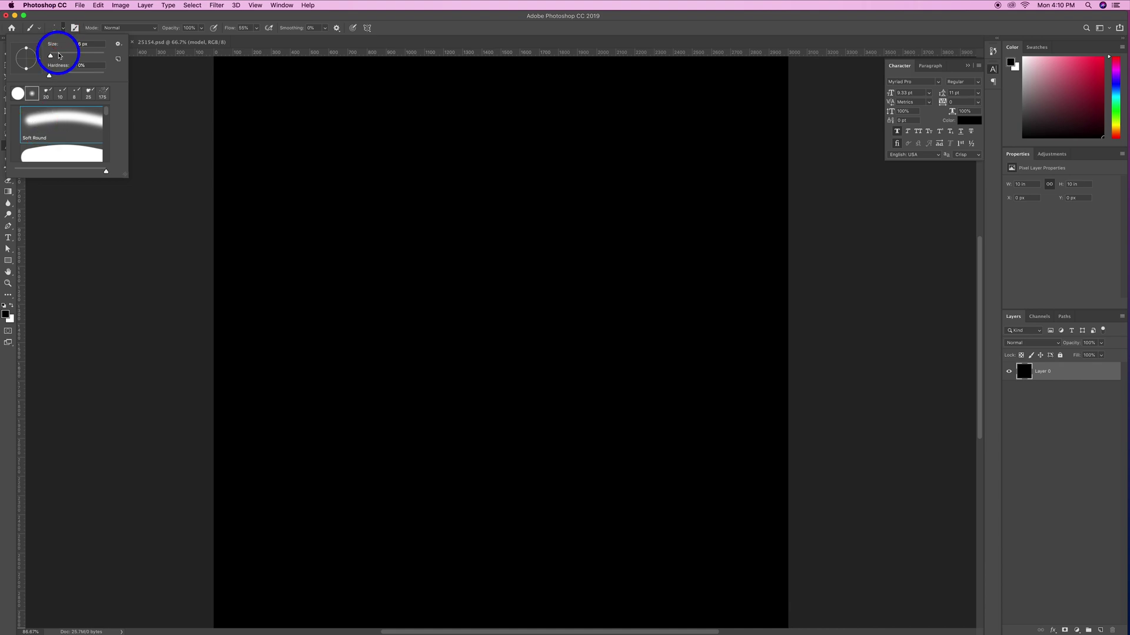
pyautogui.moveTo(62, 56); pyautogui.dragTo(102, 56)
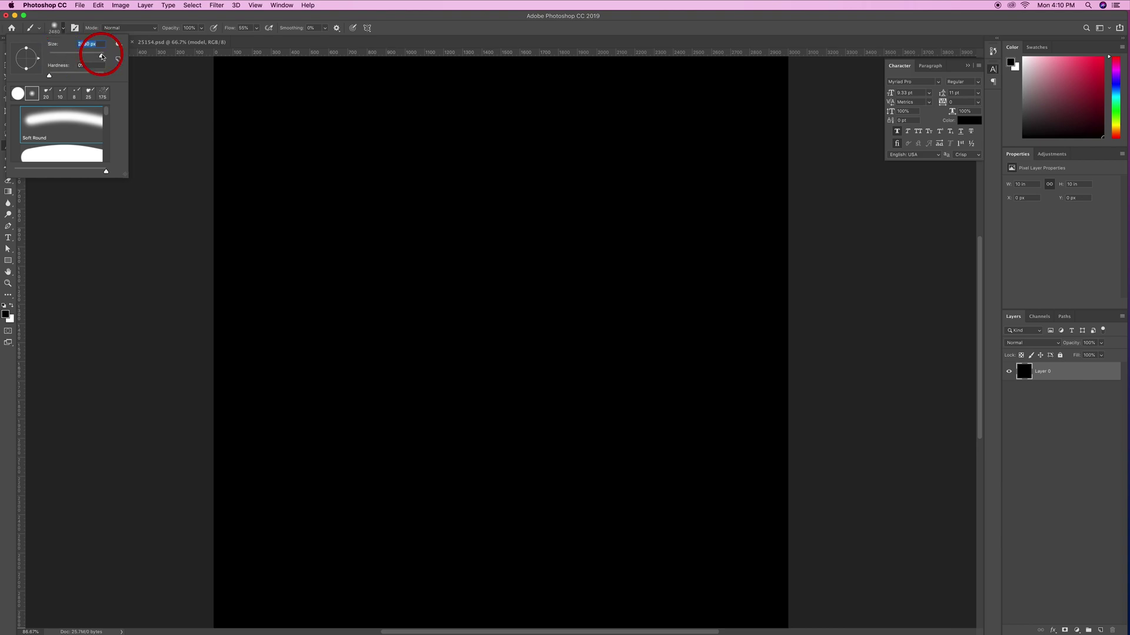
pyautogui.click(200, 113)
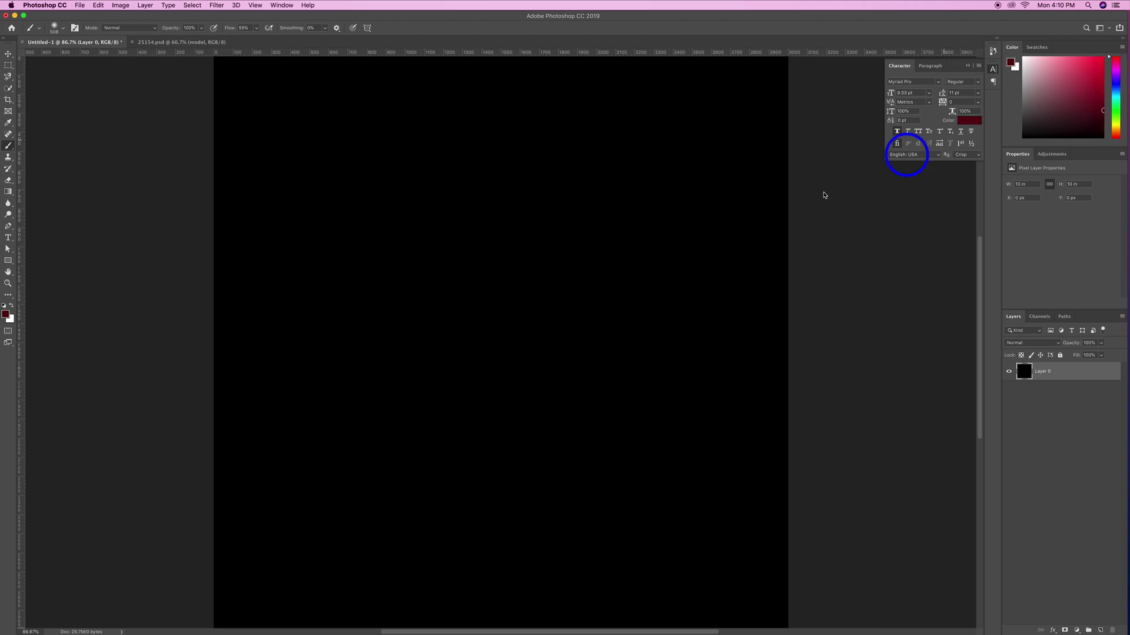
# - Enlarge the brush to about 1300 px and paint a soft dark red glow over the upper-right area of the black background
pyautogui.click(753, 142)
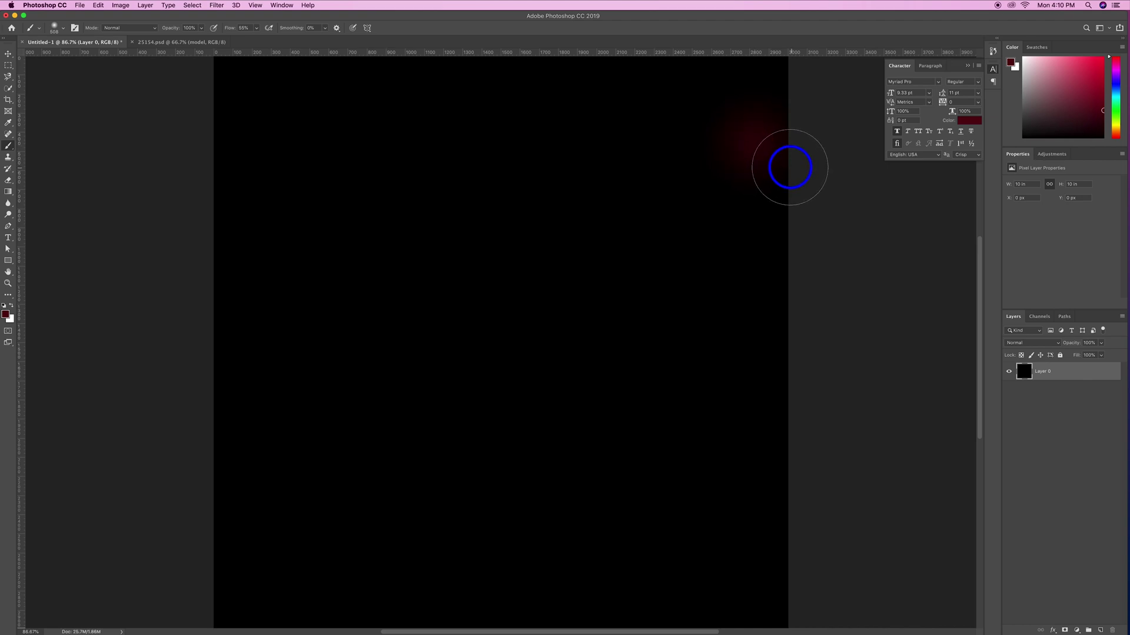
pyautogui.press(']')
pyautogui.press(']')
pyautogui.press(']')
pyautogui.press(']')
pyautogui.press(']')
pyautogui.press(']')
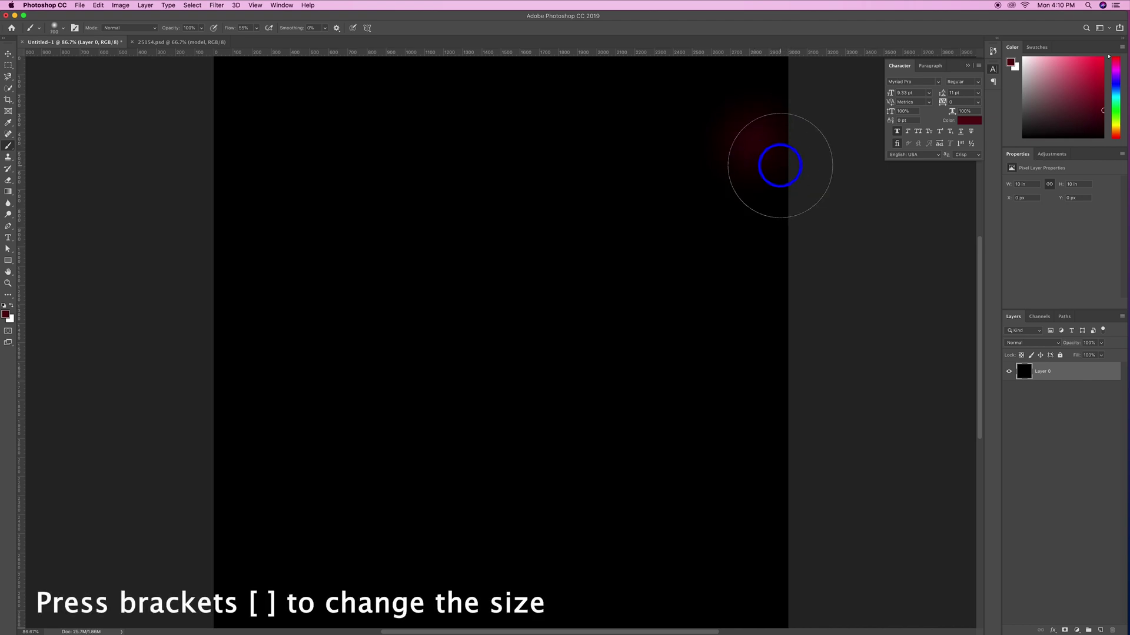
pyautogui.press(']')
pyautogui.press(']')
pyautogui.press(']')
pyautogui.press(']')
pyautogui.press(']')
pyautogui.press(']')
pyautogui.press(']')
pyautogui.press(']')
pyautogui.press(']')
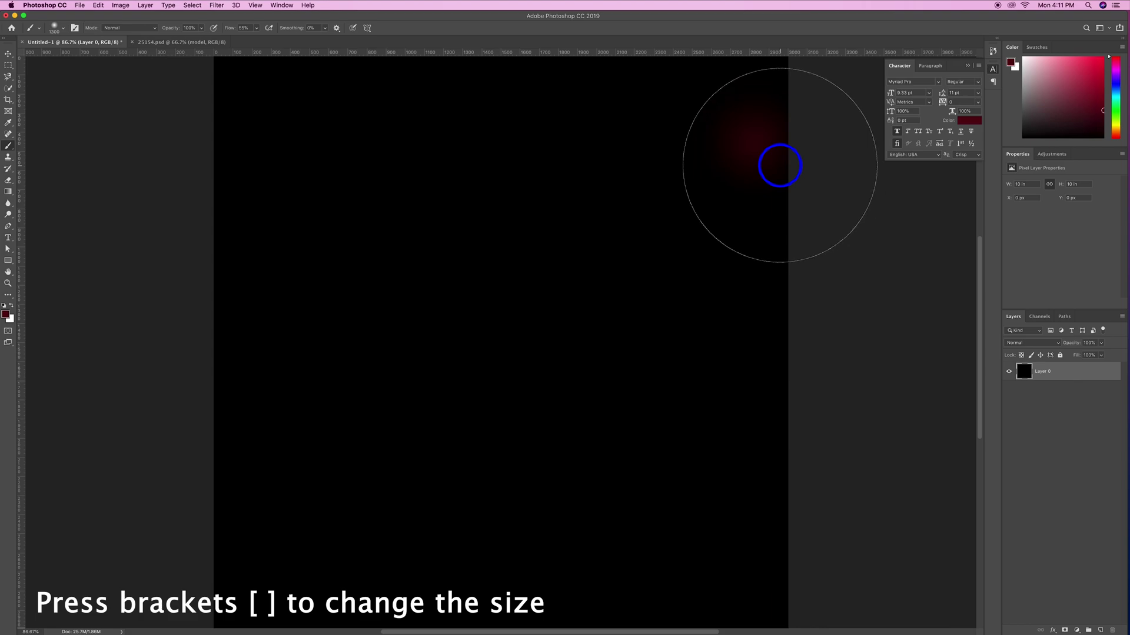
pyautogui.moveTo(780, 165)
pyautogui.mouseDown()
pyautogui.moveTo(733, 164)
pyautogui.moveTo(743, 290)
pyautogui.mouseUp()
pyautogui.hscroll(-1, 743, 290)
pyautogui.moveTo(643, 103); pyautogui.dragTo(773, 262)
# - Paint dark blue-violet glows over the upper-left area and along the left edge of the background
pyautogui.click(1114, 77)
pyautogui.moveTo(443, 196)
pyautogui.mouseDown()
pyautogui.moveTo(464, 133)
pyautogui.moveTo(397, 134)
pyautogui.mouseUp()
pyautogui.click(226, 300)
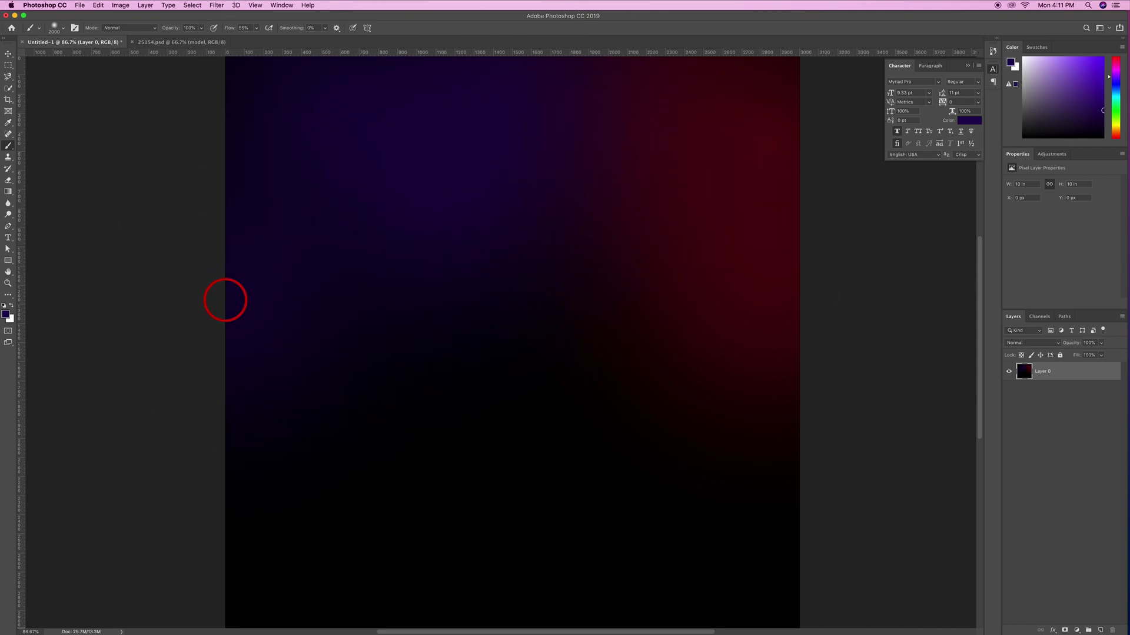
# - Paint a very dark violet glow down the lower-right area and tone down the red glow with black
pyautogui.click(1114, 90)
pyautogui.moveTo(1106, 86)
pyautogui.mouseDown()
pyautogui.moveTo(1114, 76)
pyautogui.moveTo(1099, 122)
pyautogui.mouseUp()
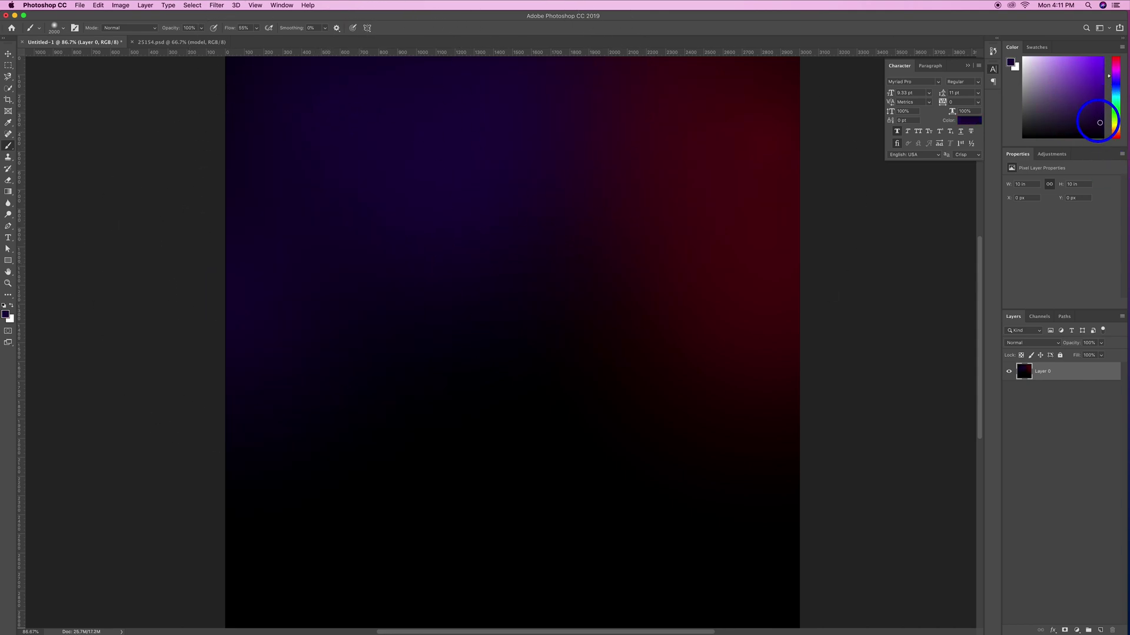
pyautogui.moveTo(711, 326); pyautogui.dragTo(713, 512)
pyautogui.moveTo(1041, 124); pyautogui.dragTo(1022, 137)
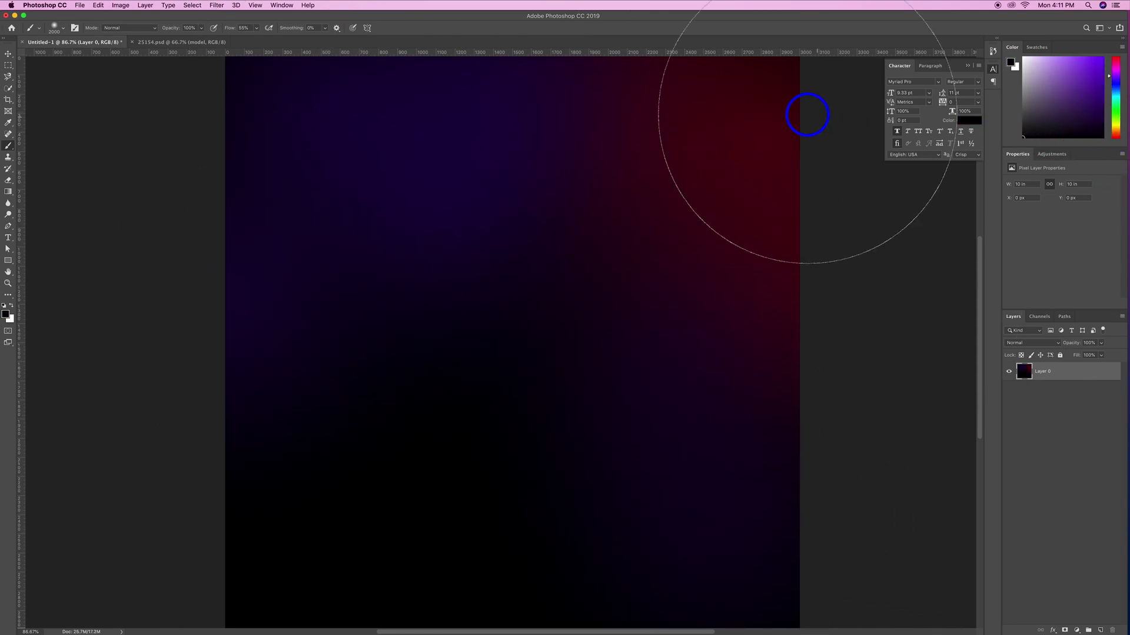
# - Add bright magenta glows to the background's four corner areas, dabbing mostly from outside the canvas edges
pyautogui.click(1094, 60)
pyautogui.click(1116, 72)
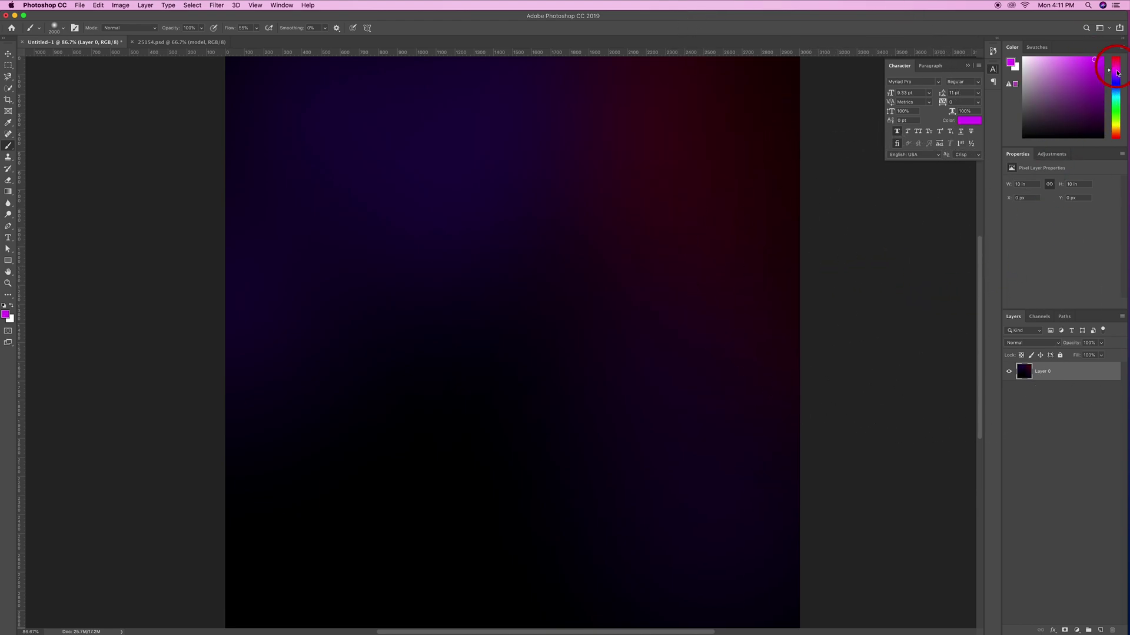
pyautogui.click(1117, 67)
pyautogui.click(827, 75)
pyautogui.click(113, 107)
pyautogui.click(97, 521)
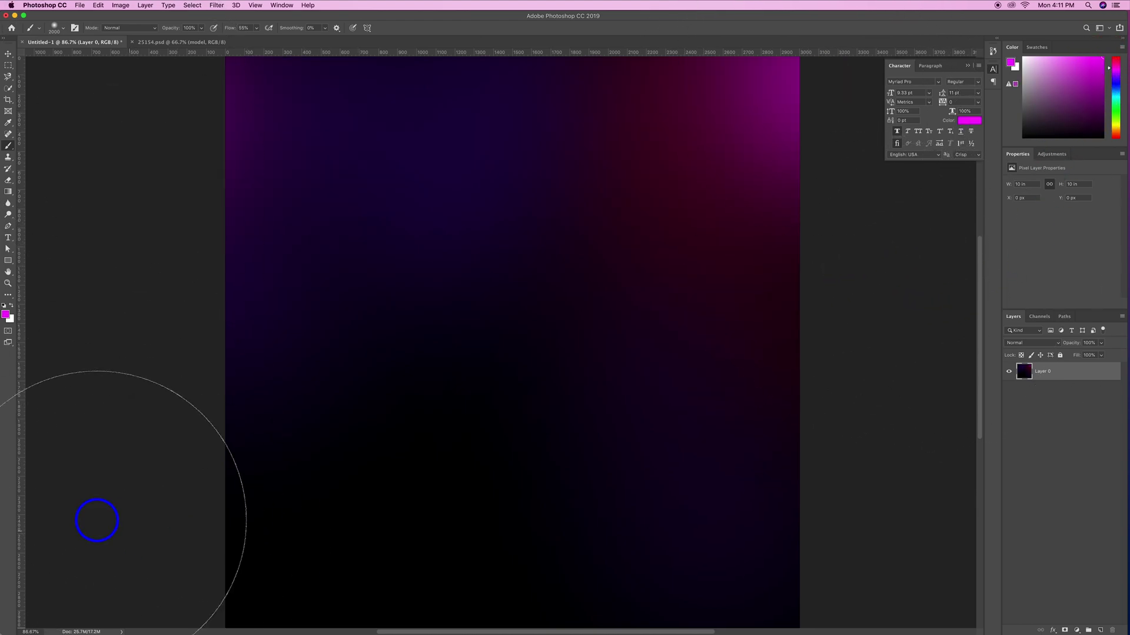
pyautogui.click(914, 538)
# - Blend dark navy blue into the centre and lower-middle of the background with progressively darker dabs
pyautogui.click(1095, 87)
pyautogui.click(1102, 104)
pyautogui.click(1116, 83)
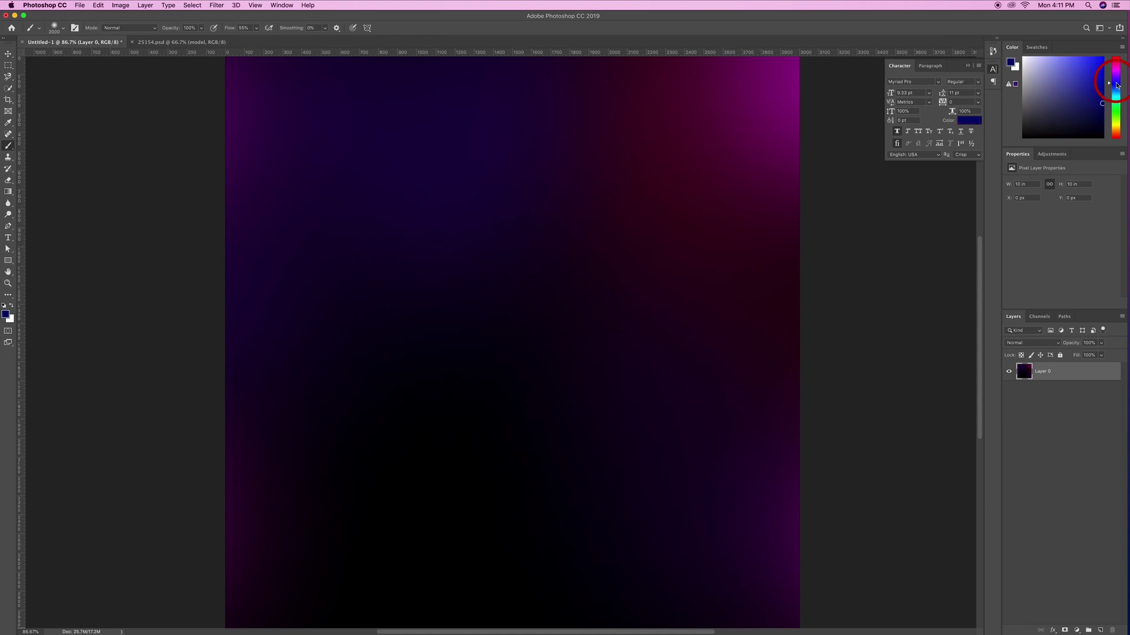
pyautogui.click(570, 275)
pyautogui.click(1099, 117)
pyautogui.click(441, 398)
pyautogui.click(1093, 130)
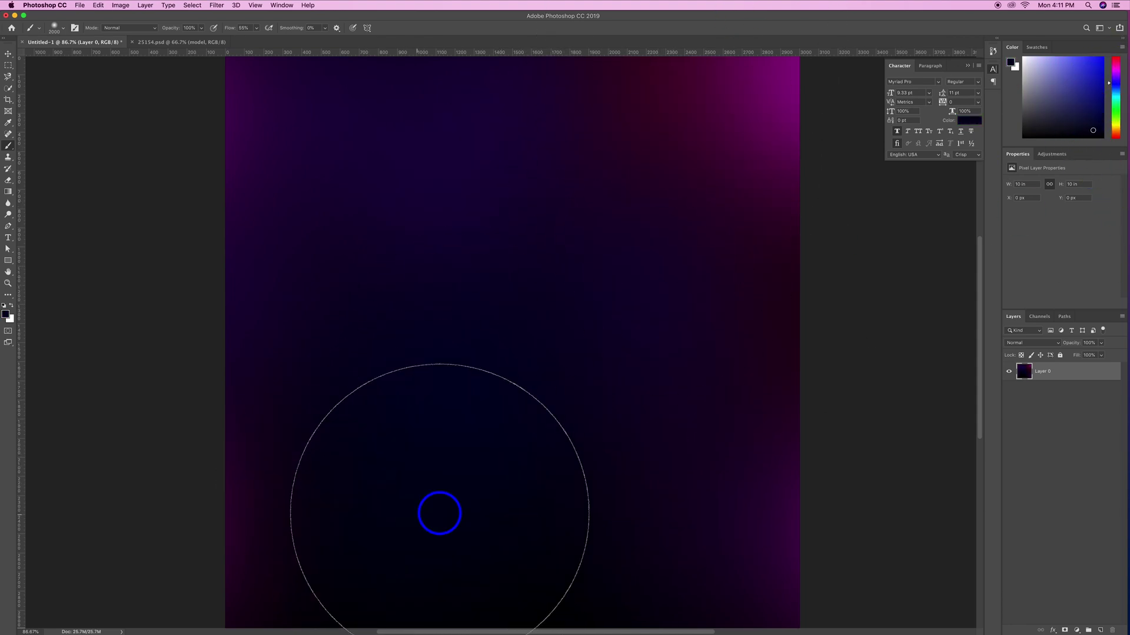
# - Bring the dancer cutout from 25154.psd into the Untitled-1 document and convert the model layer to a smart object
pyautogui.click(8, 53)
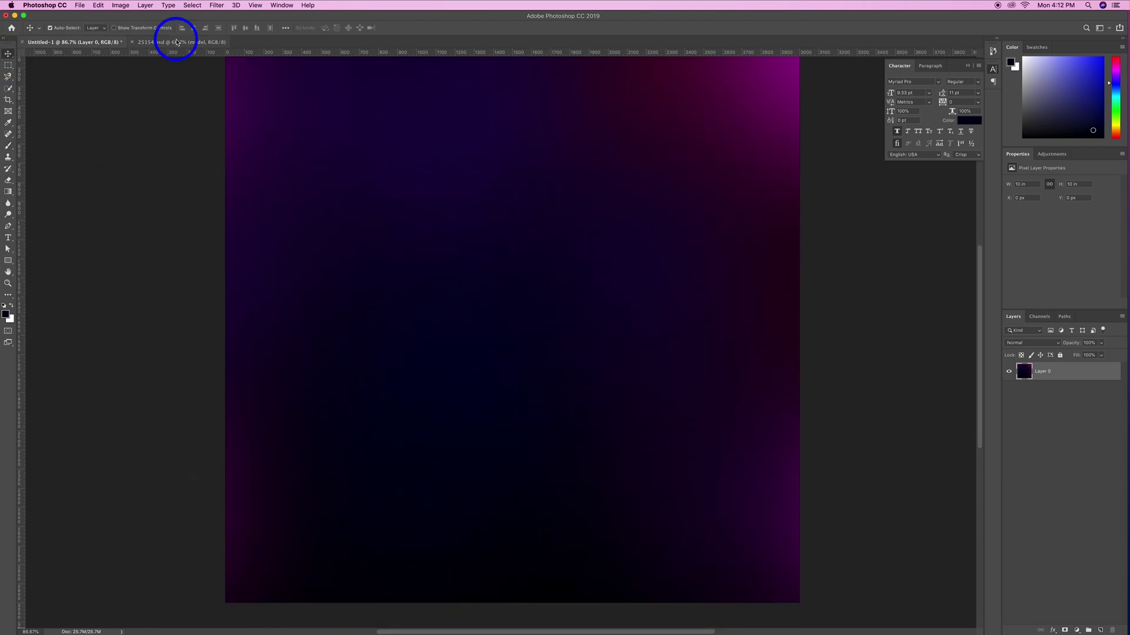
pyautogui.click(176, 42)
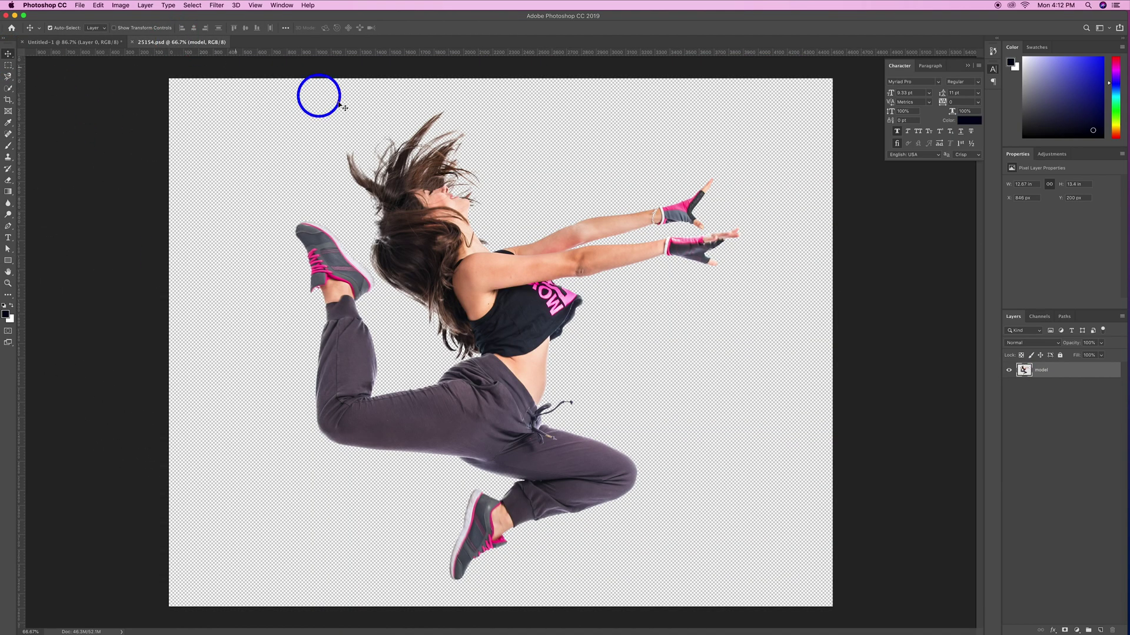
pyautogui.moveTo(451, 252); pyautogui.dragTo(526, 302)
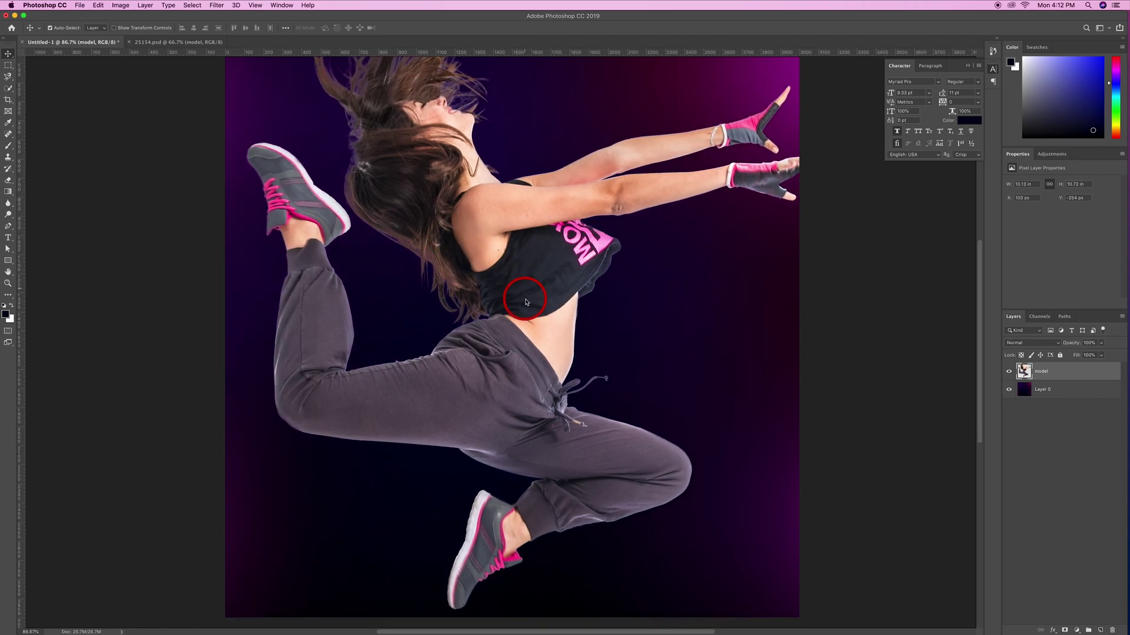
pyautogui.rightClick(1054, 376)
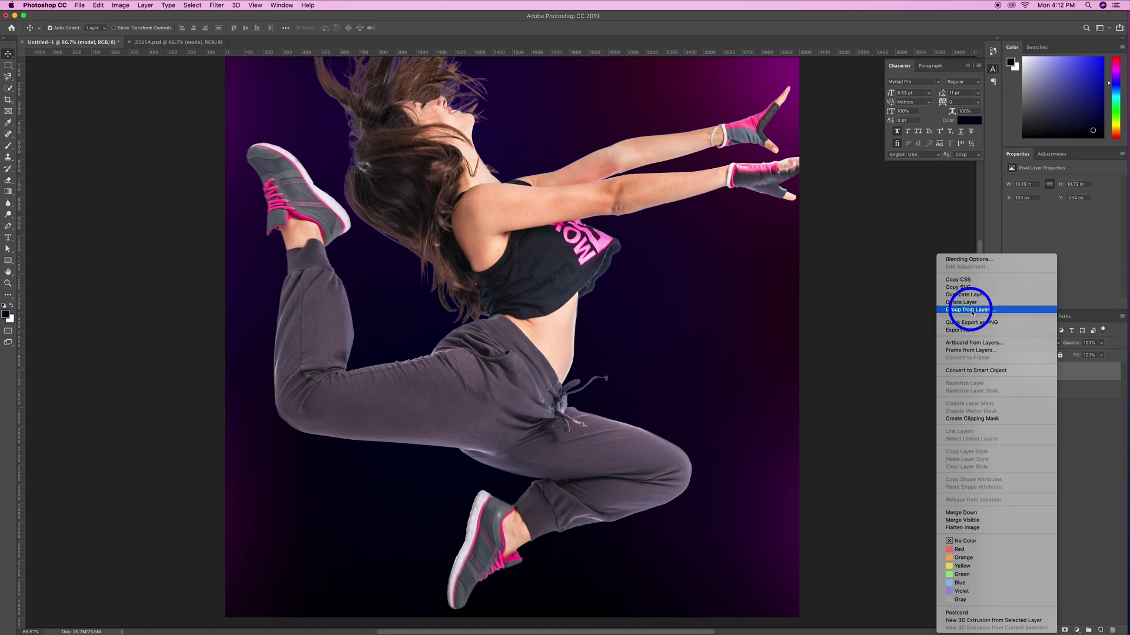
pyautogui.click(970, 371)
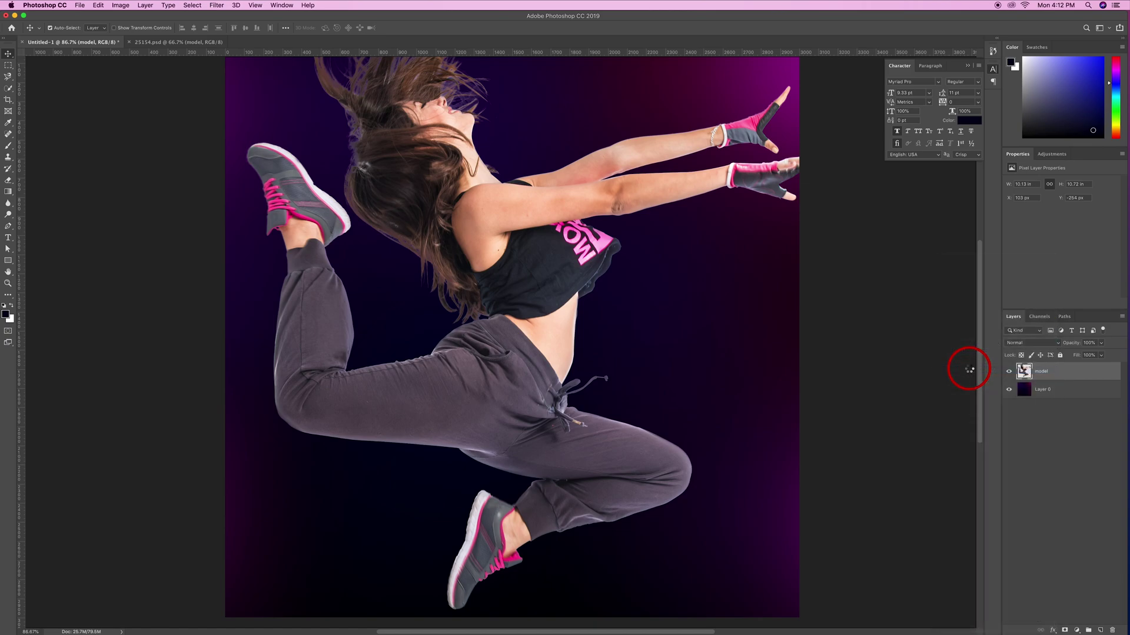
# - Scale down the model and reposition it so the whole figure fits centrally inside the canvas
pyautogui.hotkey('ctrl', 't')
pyautogui.moveTo(826, 610); pyautogui.dragTo(686, 464)
pyautogui.moveTo(480, 314); pyautogui.dragTo(536, 347)
pyautogui.moveTo(751, 549); pyautogui.dragTo(774, 574)
pyautogui.moveTo(300, 88); pyautogui.dragTo(297, 76)
pyautogui.press('Return')
pyautogui.click(556, 247)
pyautogui.moveTo(556, 247); pyautogui.dragTo(558, 253)
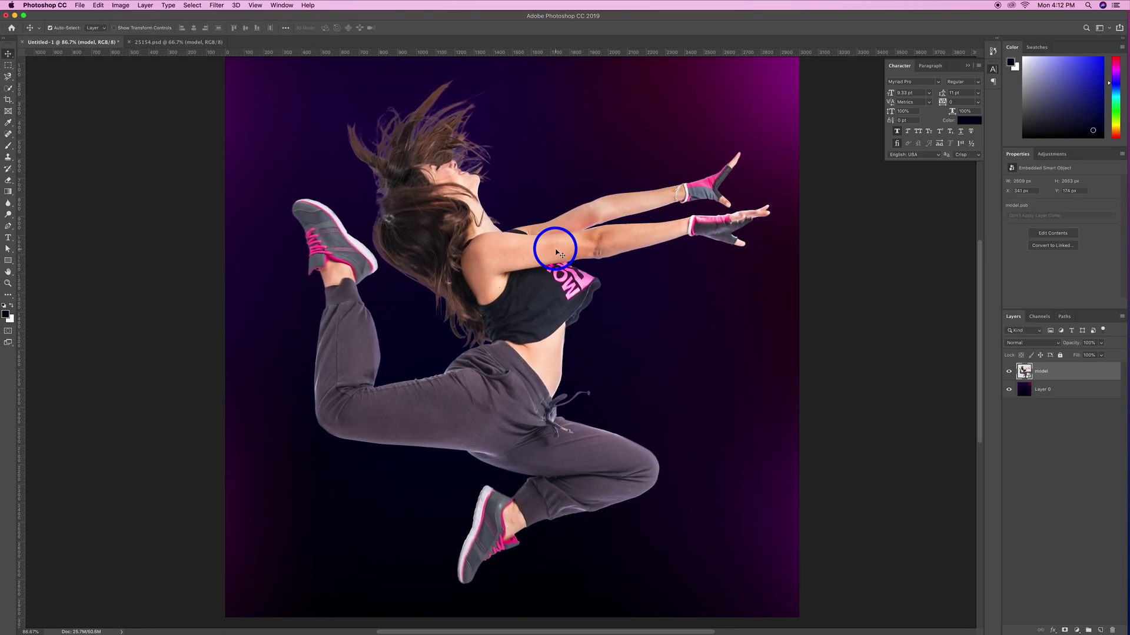
# - Draw a perfect circle about 2144 px in diameter over the dancer with the Ellipse tool
pyautogui.press('super+minus')
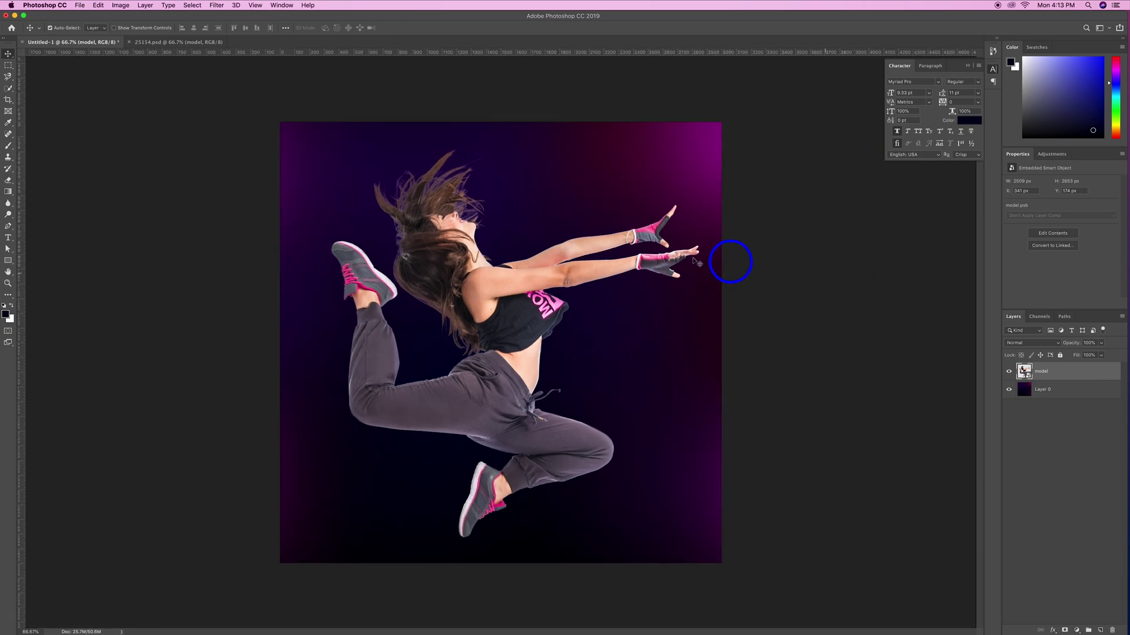
pyautogui.click(8, 264)
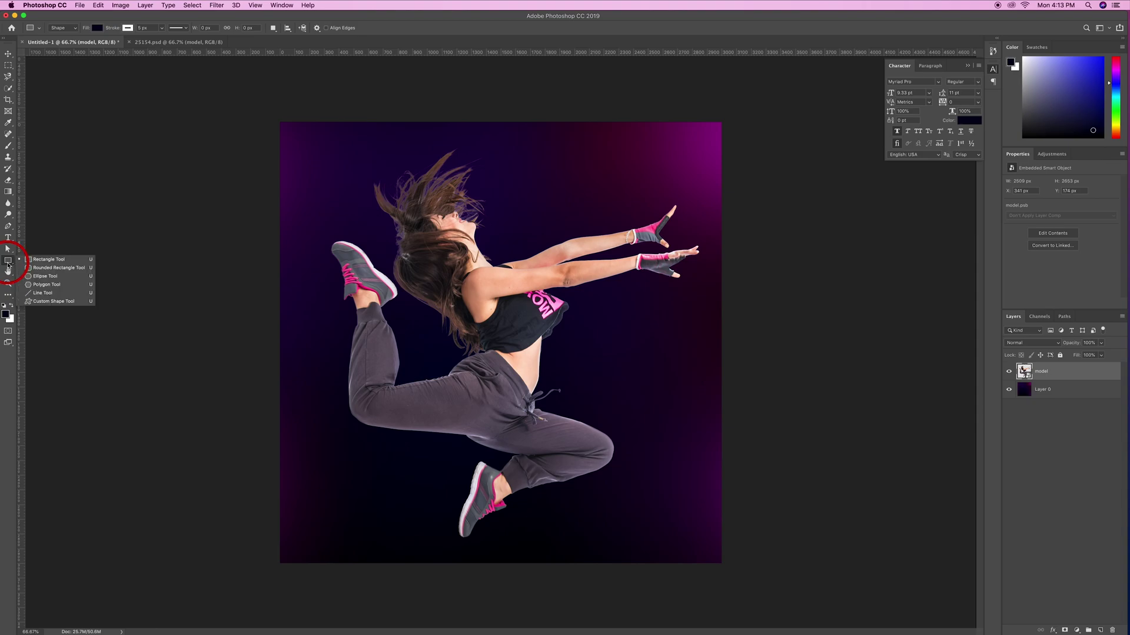
pyautogui.click(75, 277)
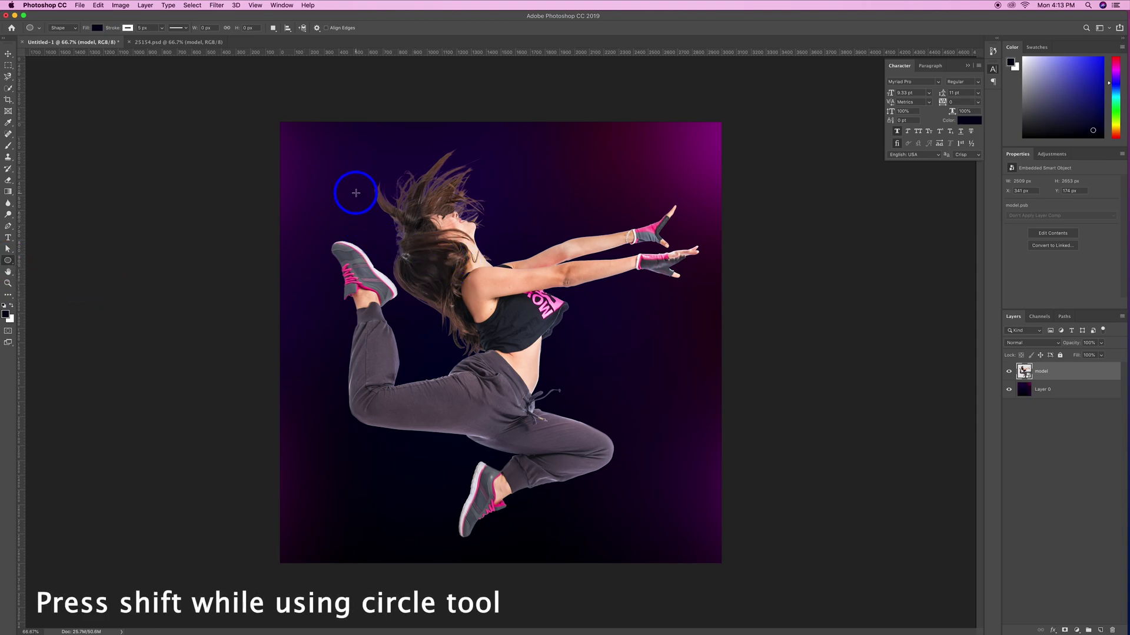
pyautogui.moveTo(356, 193); pyautogui.dragTo(674, 541)
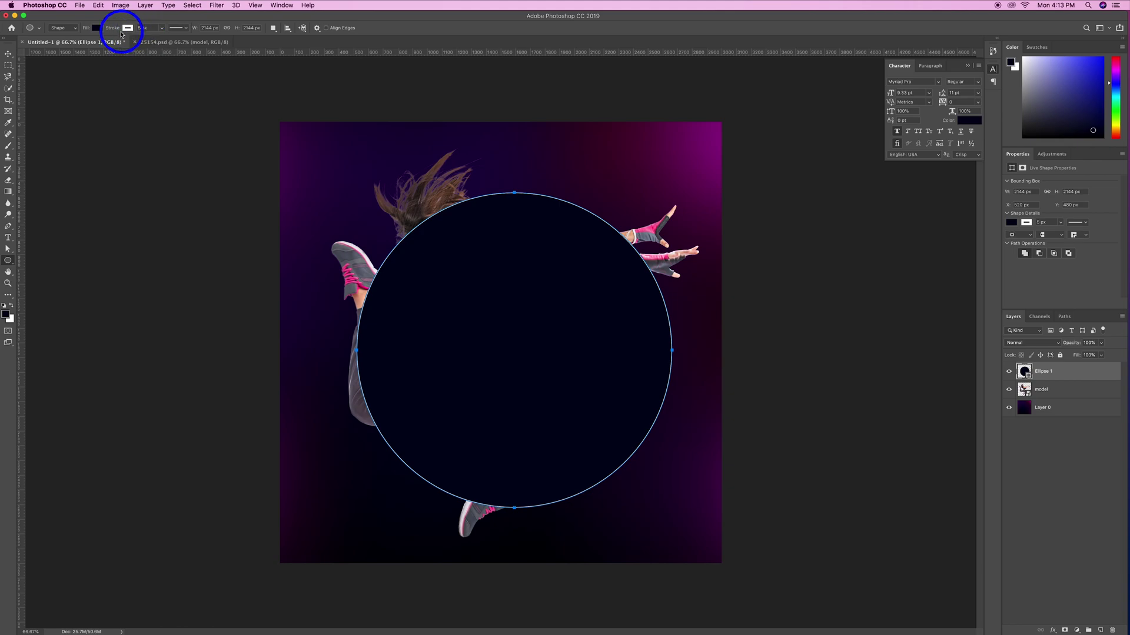
# - Remove the circle's fill and thicken its white stroke to about 48.35 px
pyautogui.click(98, 28)
pyautogui.click(60, 46)
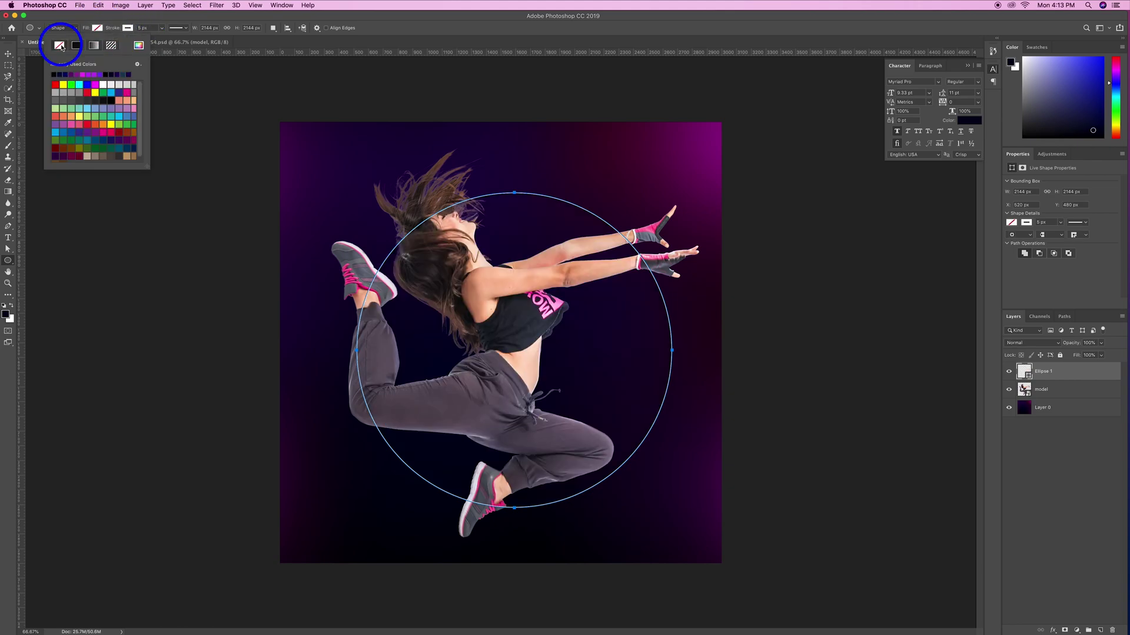
pyautogui.click(162, 28)
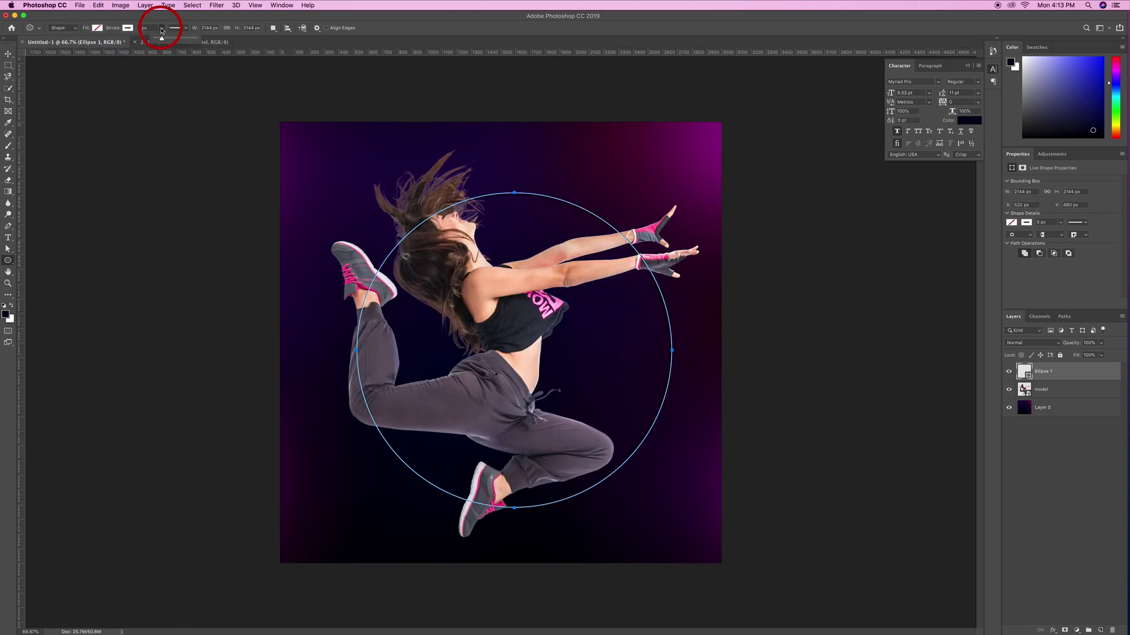
pyautogui.moveTo(162, 29)
pyautogui.mouseDown()
pyautogui.moveTo(140, 40)
pyautogui.moveTo(167, 41)
pyautogui.moveTo(156, 40)
pyautogui.mouseUp()
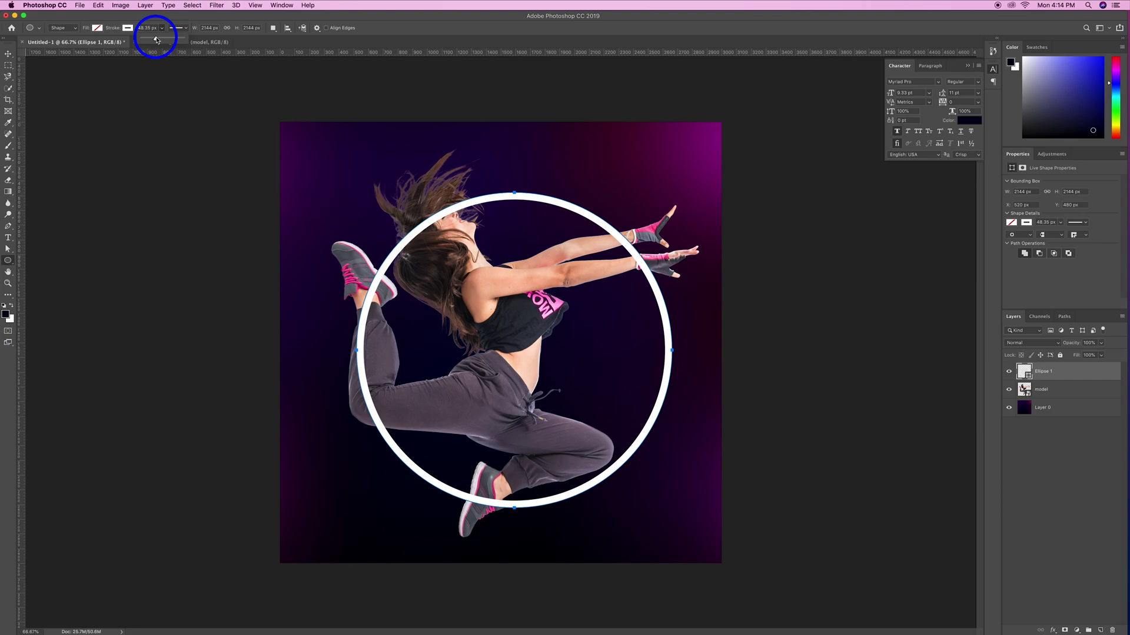
# - Add an Outer Glow to the Ellipse 1 ring and set the glow colour to hot pink (f90080)
pyautogui.click(8, 54)
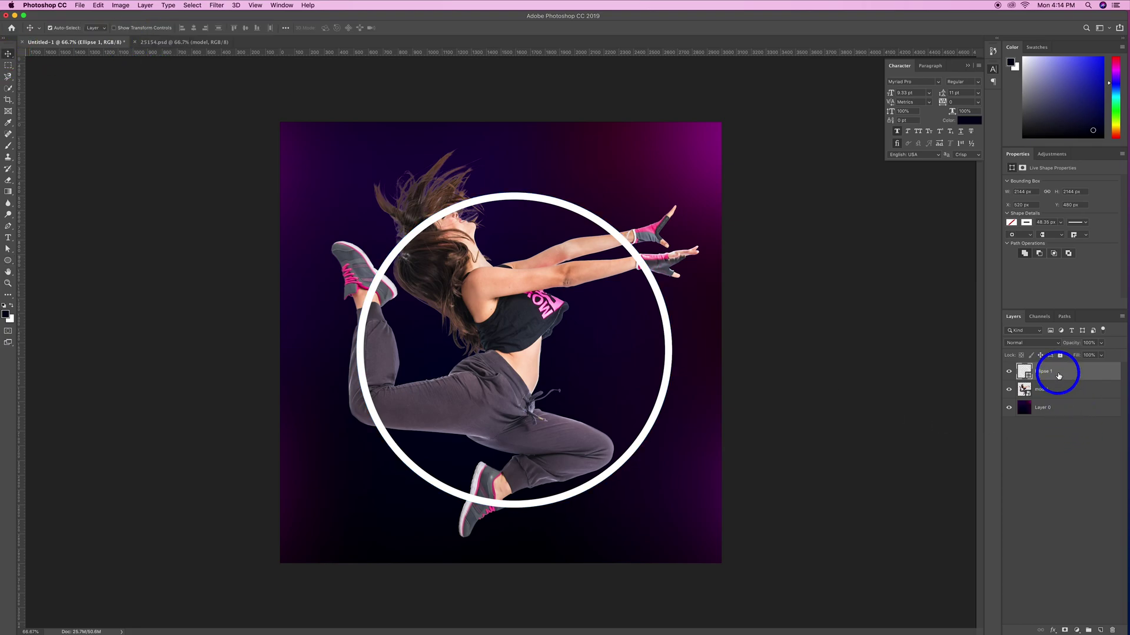
pyautogui.click(1053, 630)
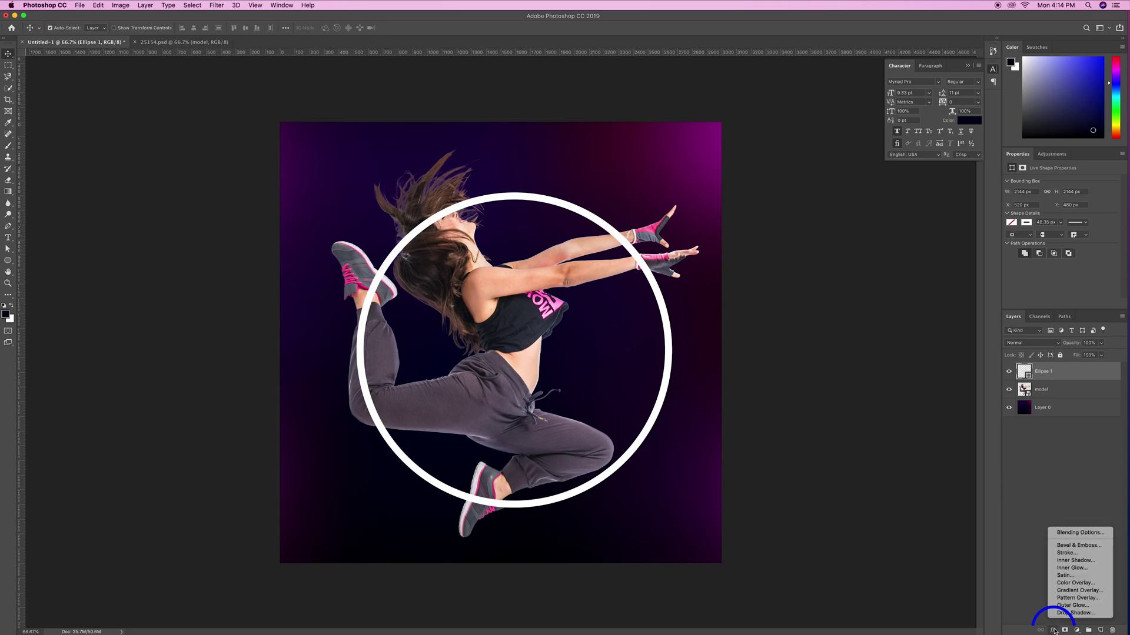
pyautogui.click(1078, 606)
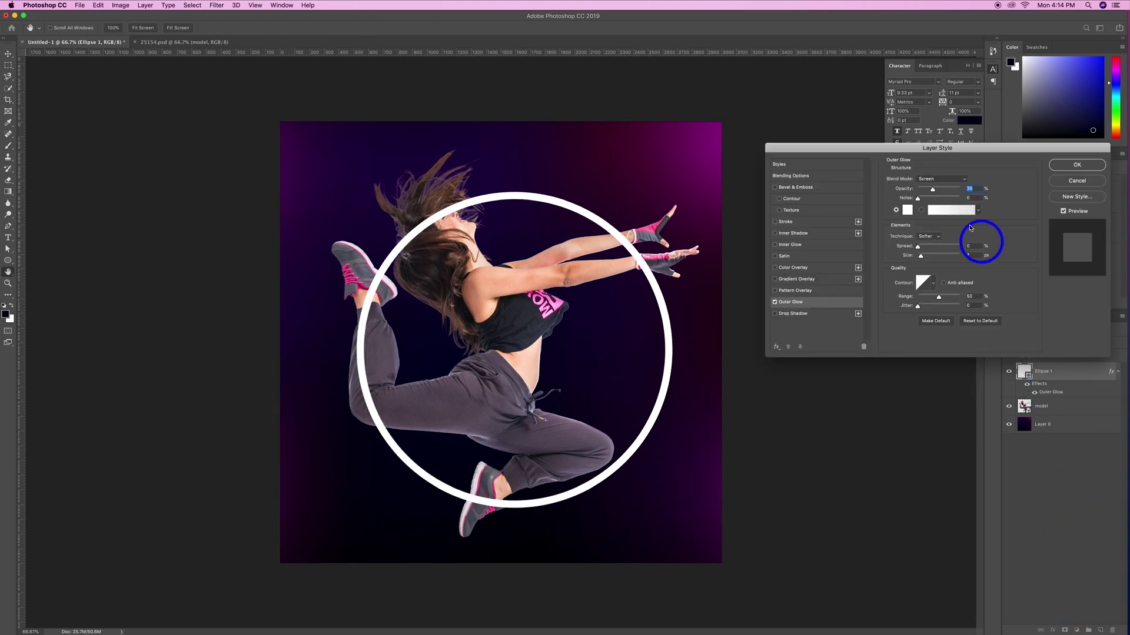
pyautogui.click(909, 210)
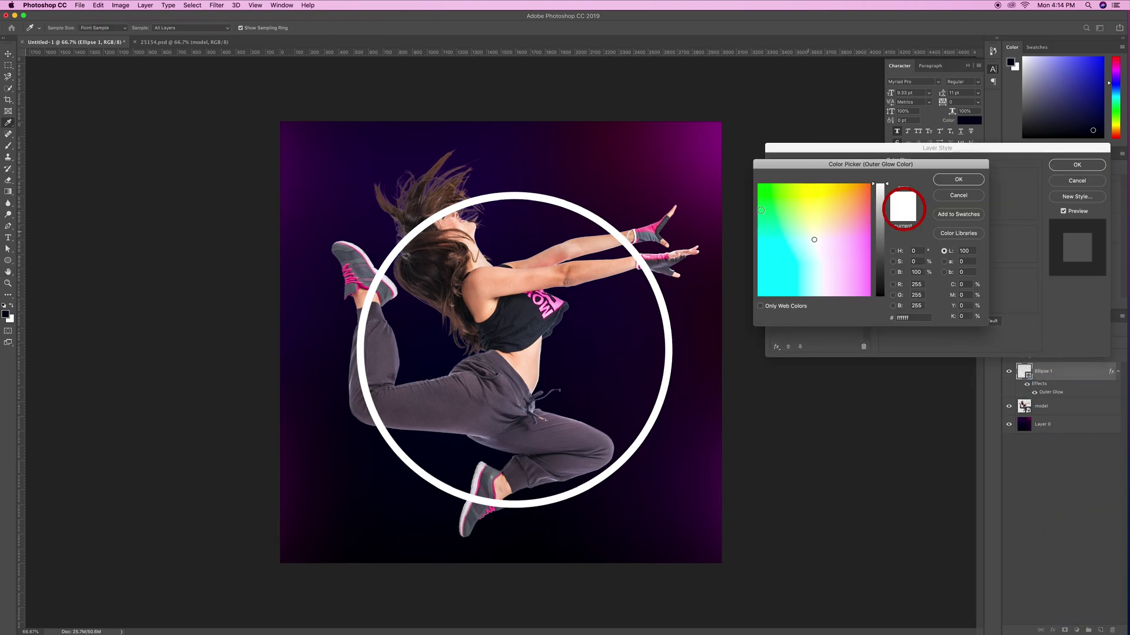
pyautogui.click(721, 175)
pyautogui.click(882, 252)
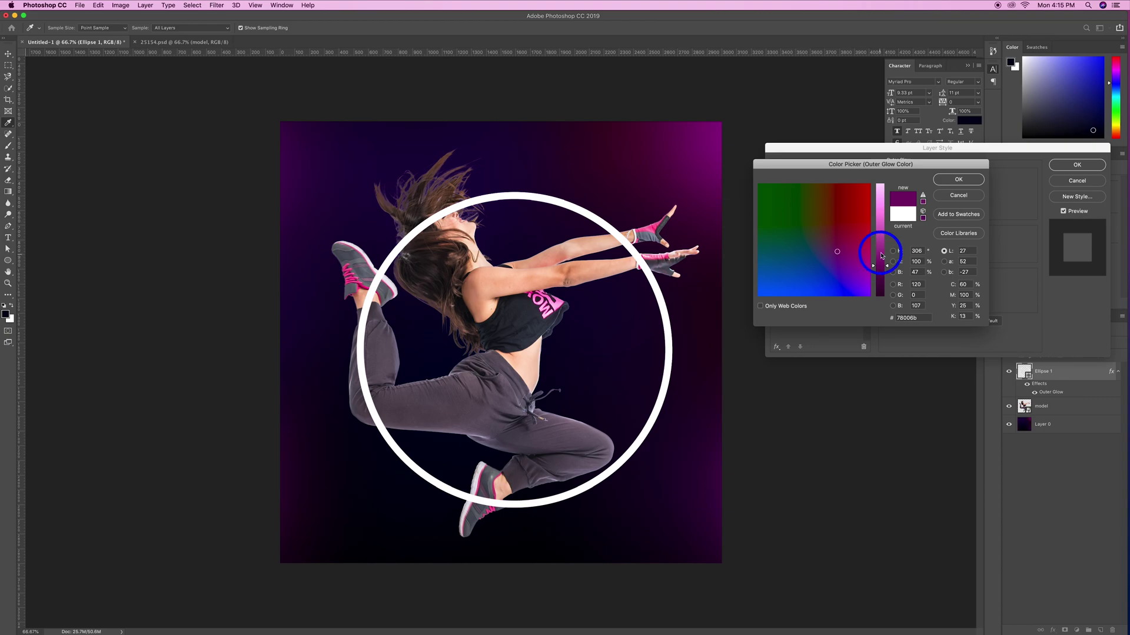
pyautogui.click(868, 243)
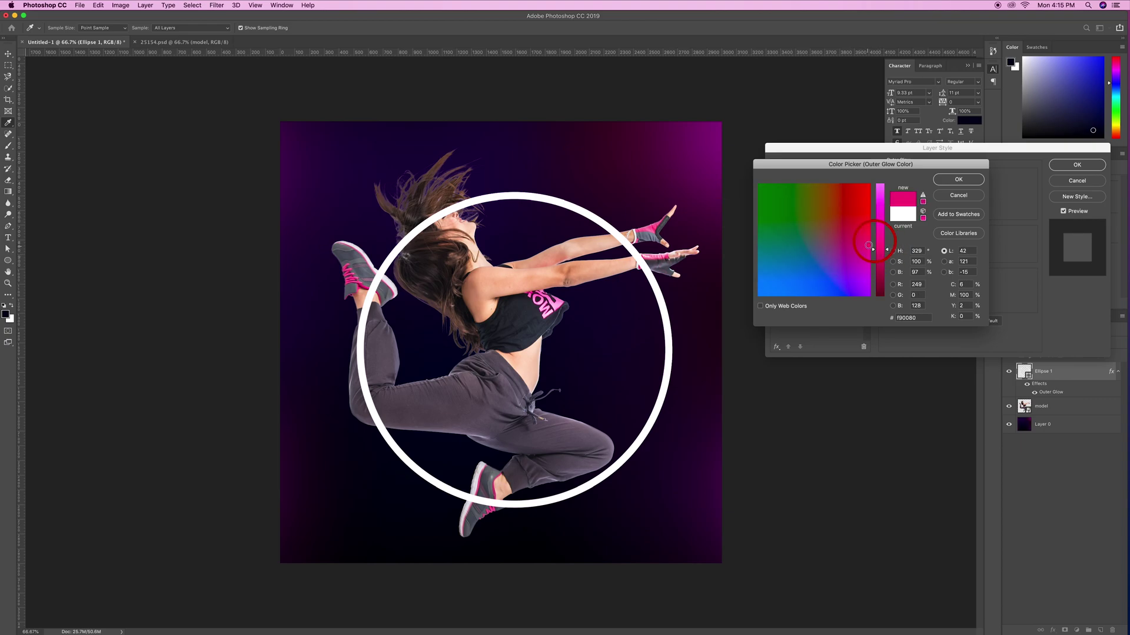
pyautogui.click(958, 179)
# - Set the ring's outer glow to Color Dodge at 100% opacity and enlarge its size for a wide pink halo
pyautogui.click(941, 178)
pyautogui.click(930, 249)
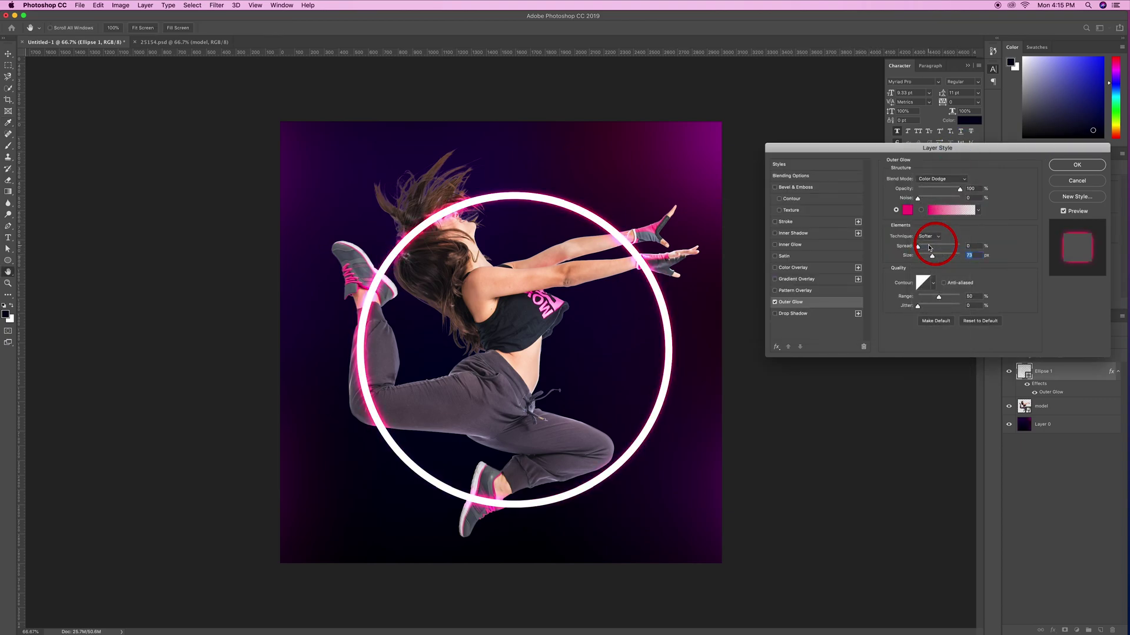
pyautogui.moveTo(936, 254); pyautogui.dragTo(940, 257)
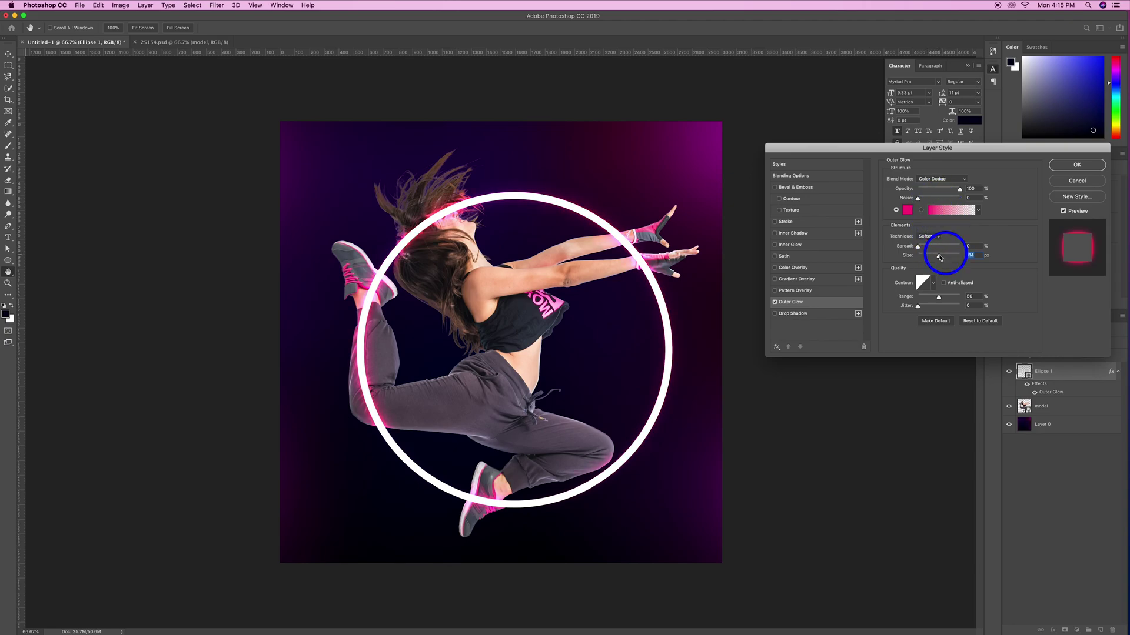
pyautogui.click(1077, 165)
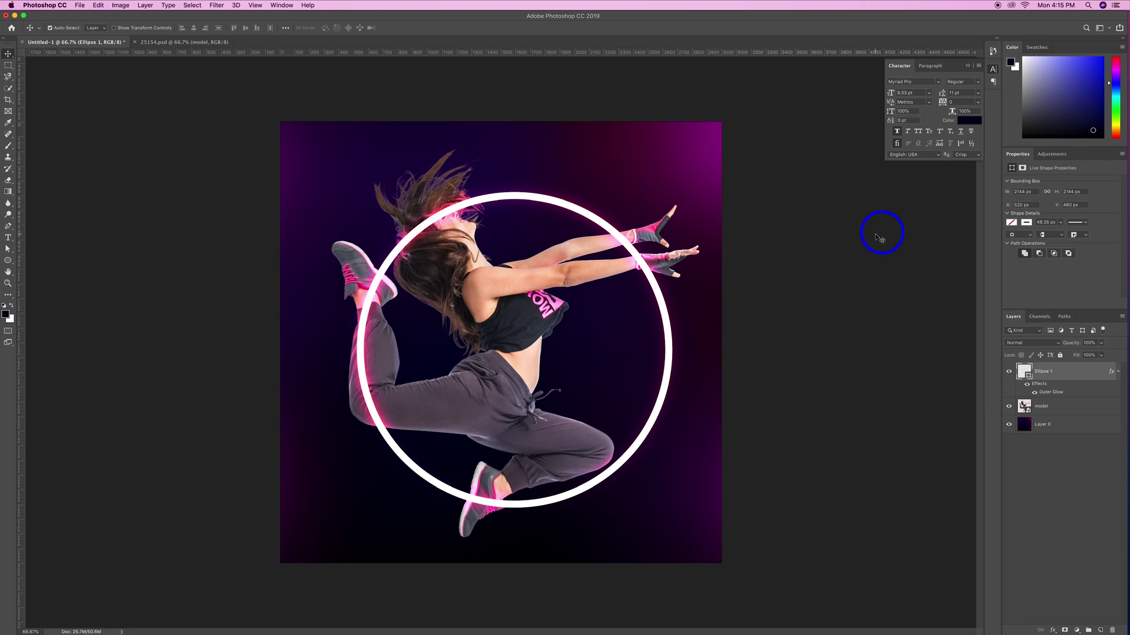
# - Duplicate the Ellipse 1 layer together with its outer glow
pyautogui.rightClick(1060, 365)
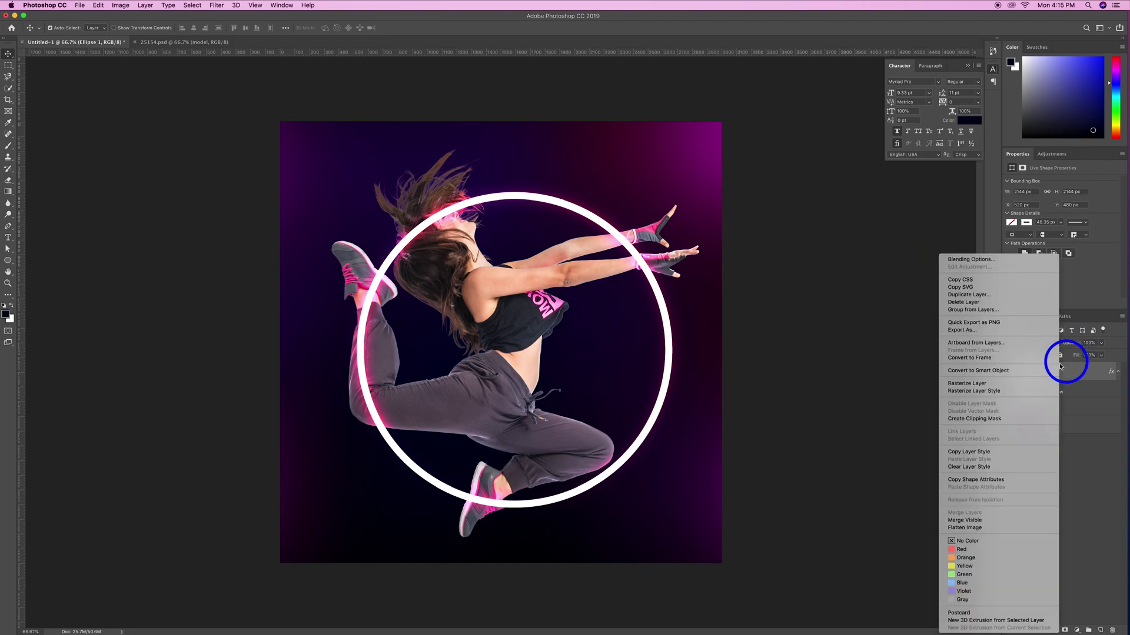
pyautogui.click(999, 294)
pyautogui.click(641, 269)
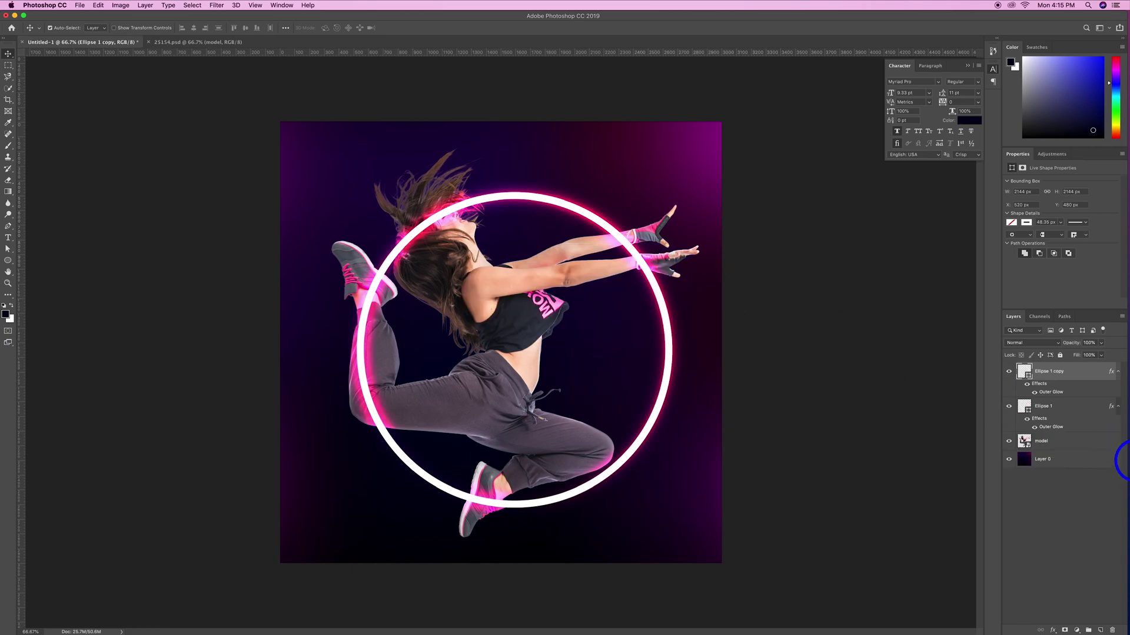
# - Add an Inner Glow to Ellipse 1 copy and set the glow colour to purple (af00c9)
pyautogui.click(1053, 630)
pyautogui.click(1079, 568)
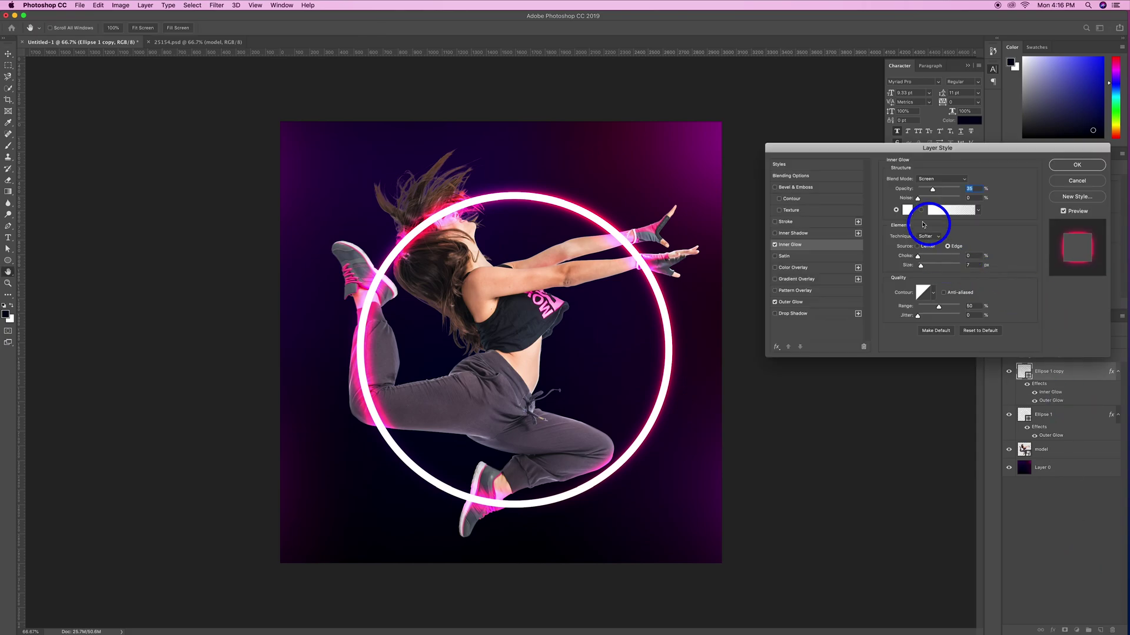
pyautogui.click(908, 213)
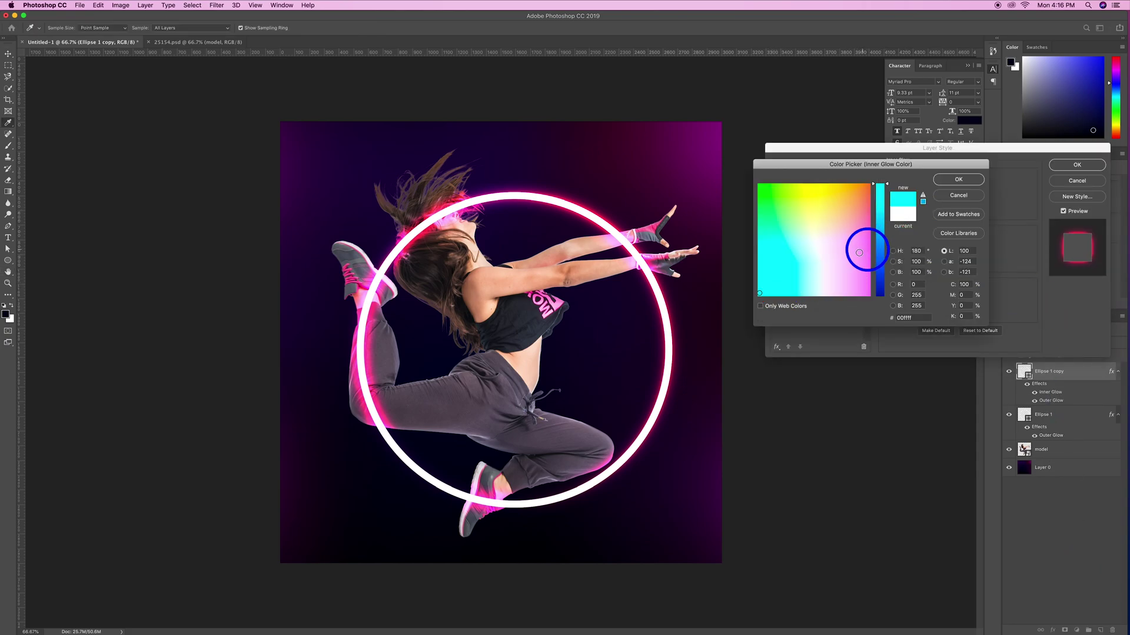
pyautogui.click(633, 182)
pyautogui.click(541, 155)
pyautogui.click(879, 261)
pyautogui.click(862, 274)
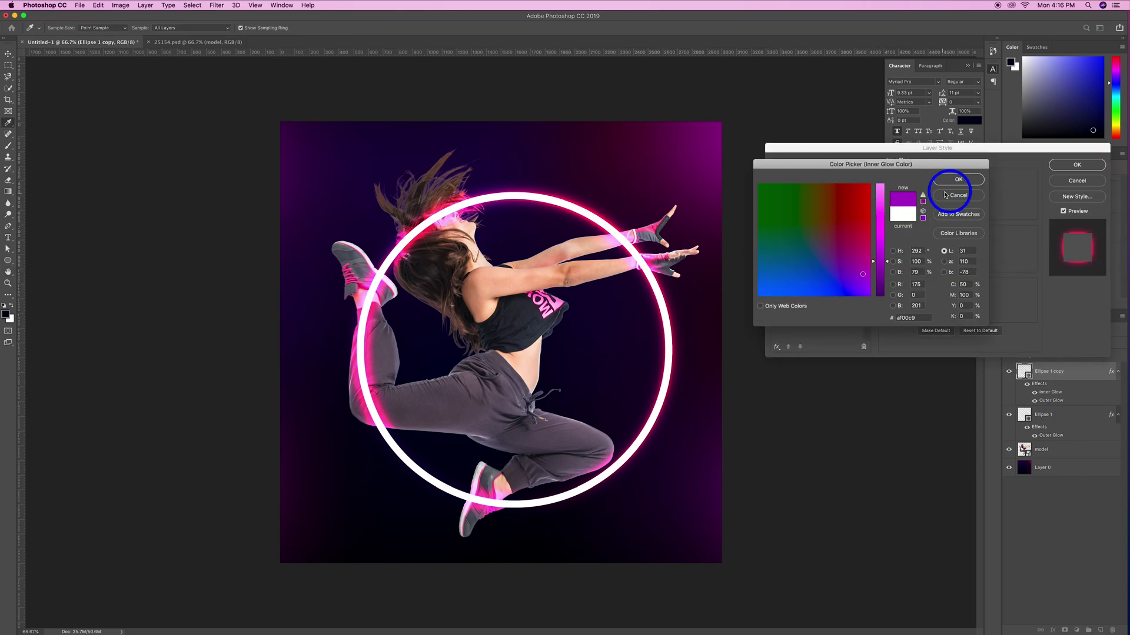
pyautogui.click(948, 181)
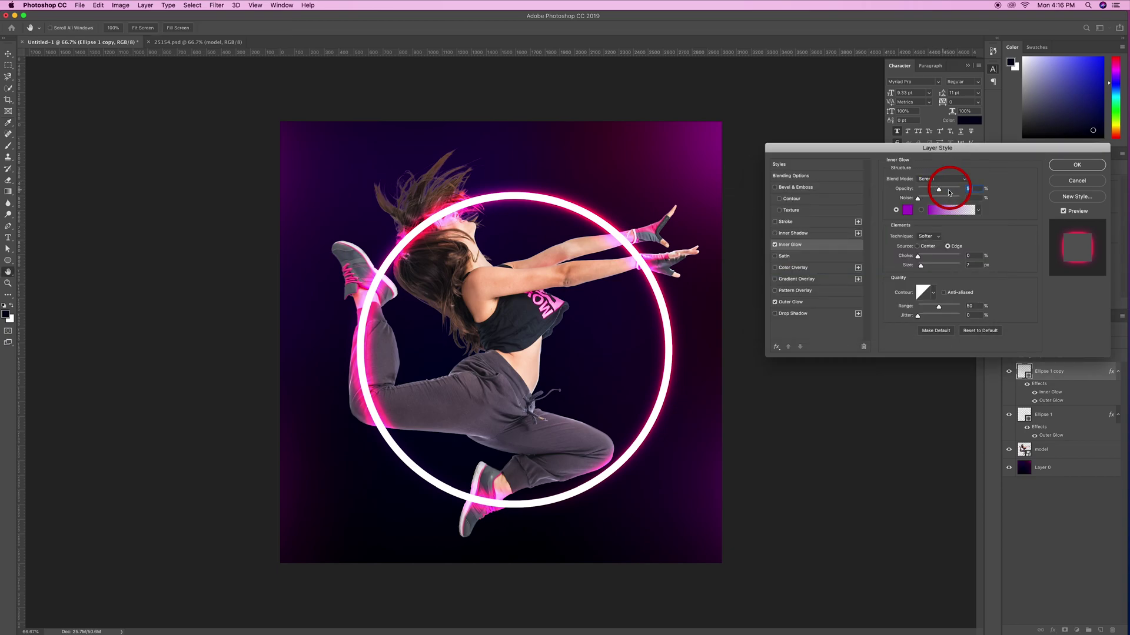
# - Set the inner glow to Normal blending, a size of 27 px and about 41% opacity
pyautogui.click(933, 262)
pyautogui.click(940, 178)
pyautogui.click(930, 115)
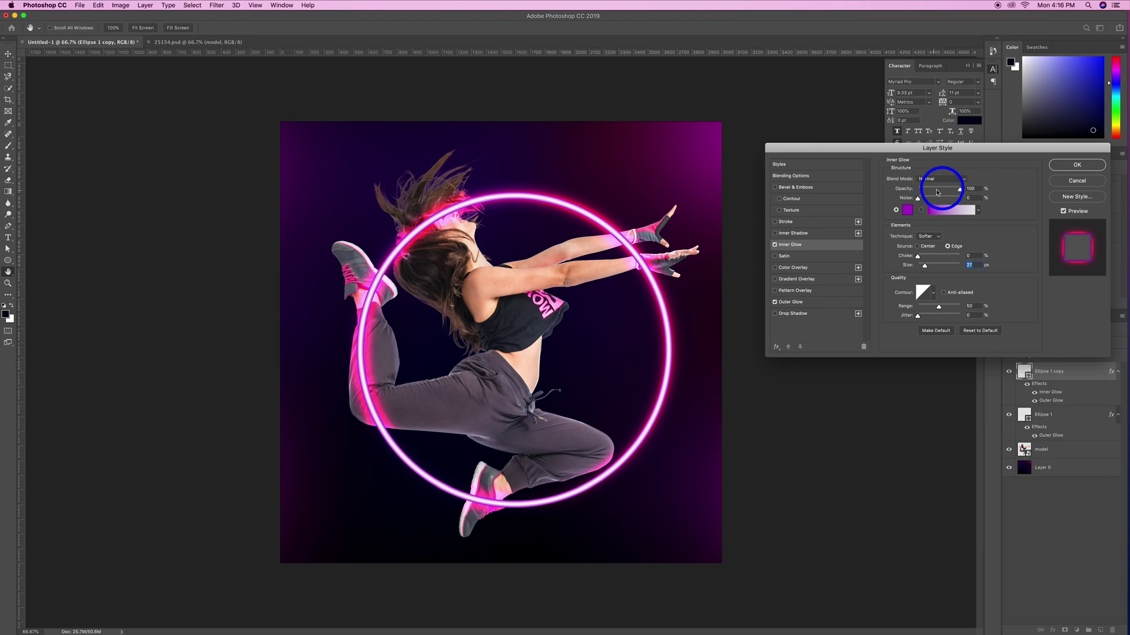
pyautogui.moveTo(960, 189); pyautogui.dragTo(937, 190)
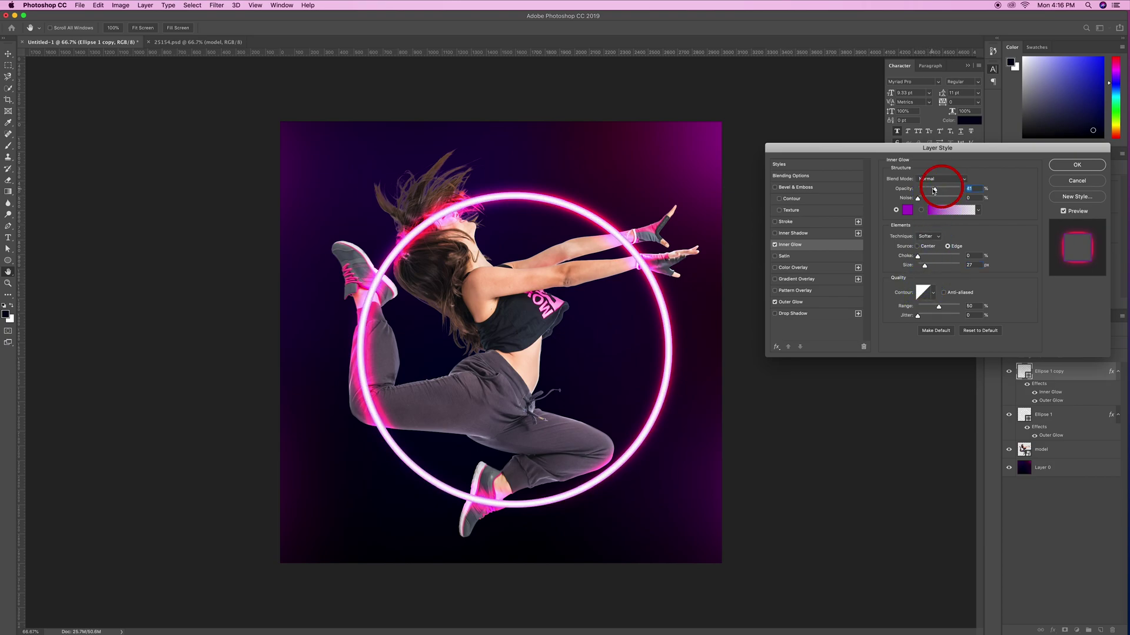
pyautogui.click(1076, 165)
# - Centre both ellipse layers horizontally and vertically on the canvas
pyautogui.keyDown('shift'); pyautogui.click(1060, 416); pyautogui.keyUp('shift')
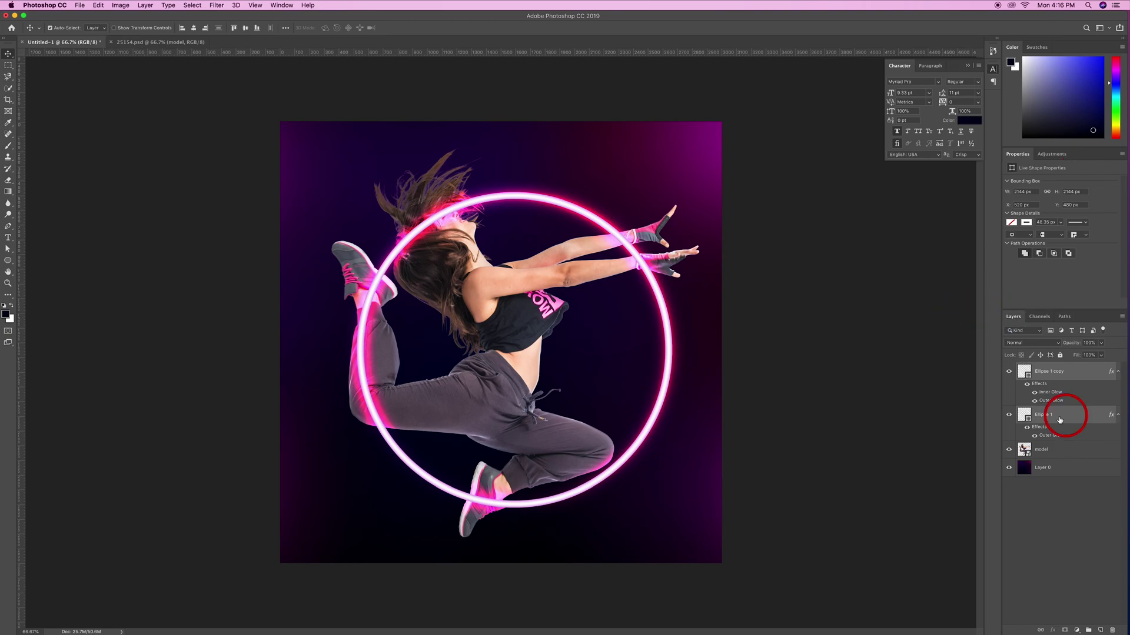
pyautogui.press('super+a')
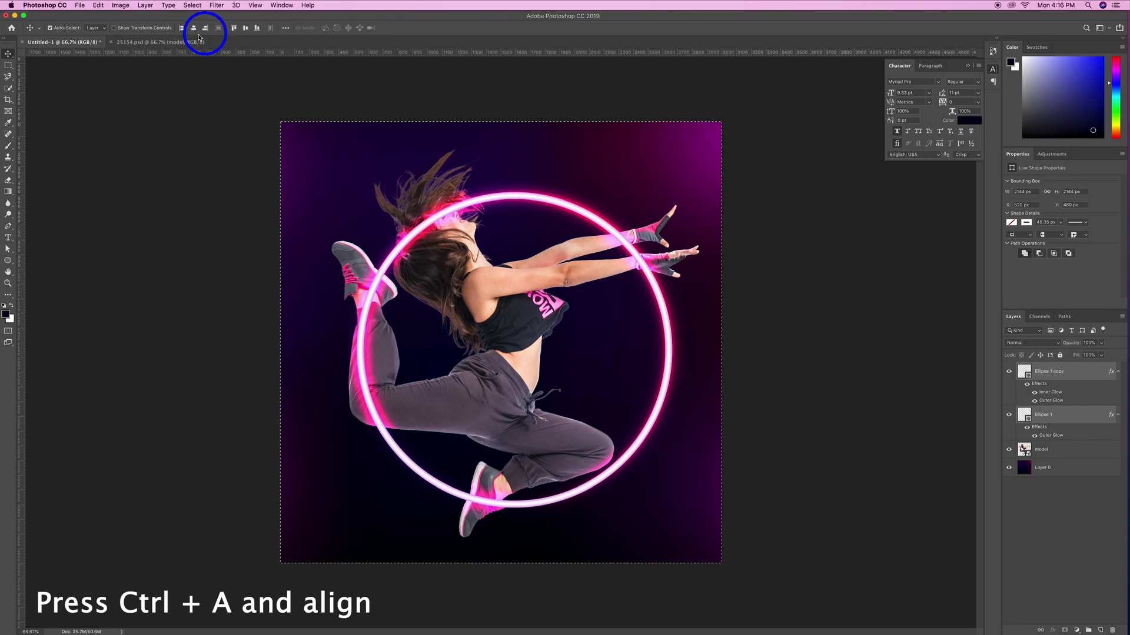
pyautogui.click(197, 29)
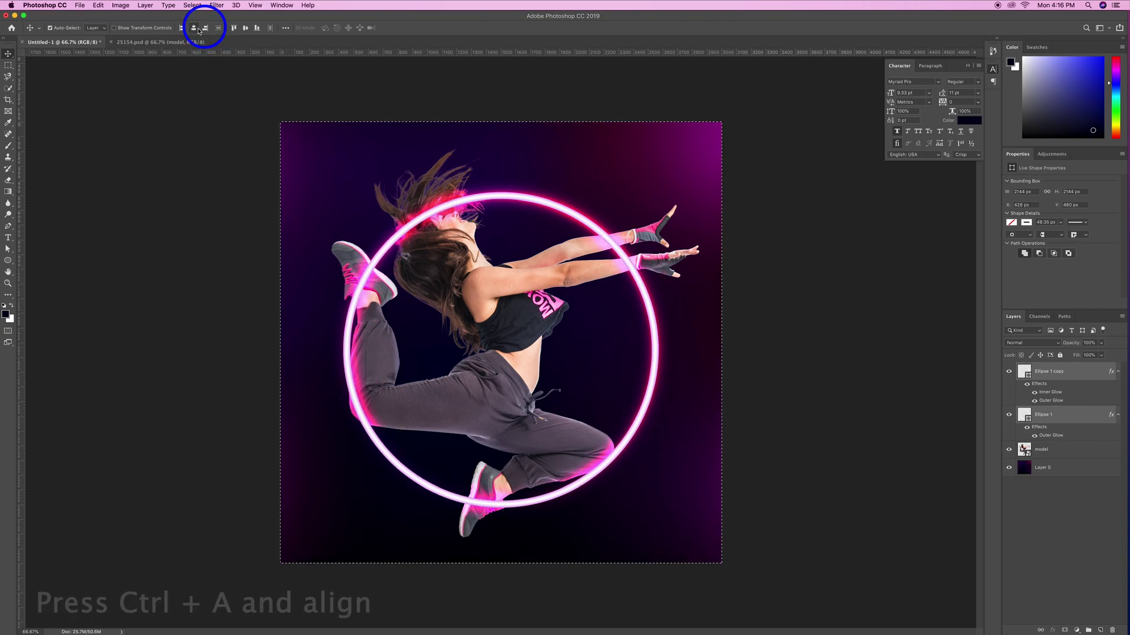
pyautogui.click(245, 28)
pyautogui.press('super+d')
# - Move Ellipse 1 beneath the model layer and add a layer mask to Ellipse 1 copy
pyautogui.moveTo(1051, 425); pyautogui.dragTo(1043, 457)
pyautogui.click(1040, 374)
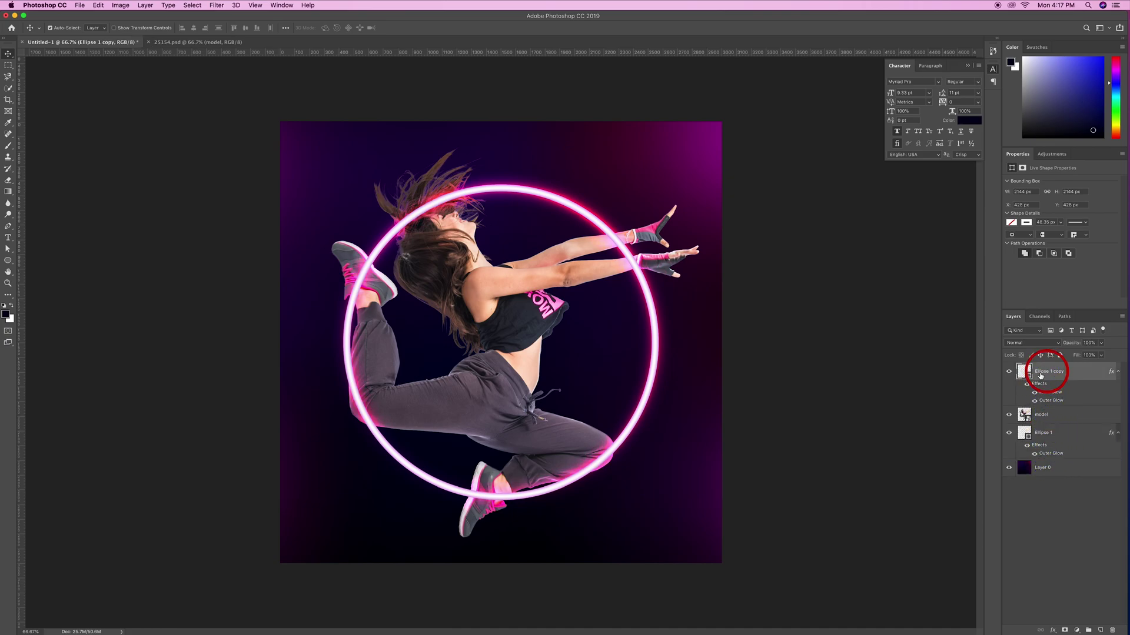
pyautogui.click(1064, 630)
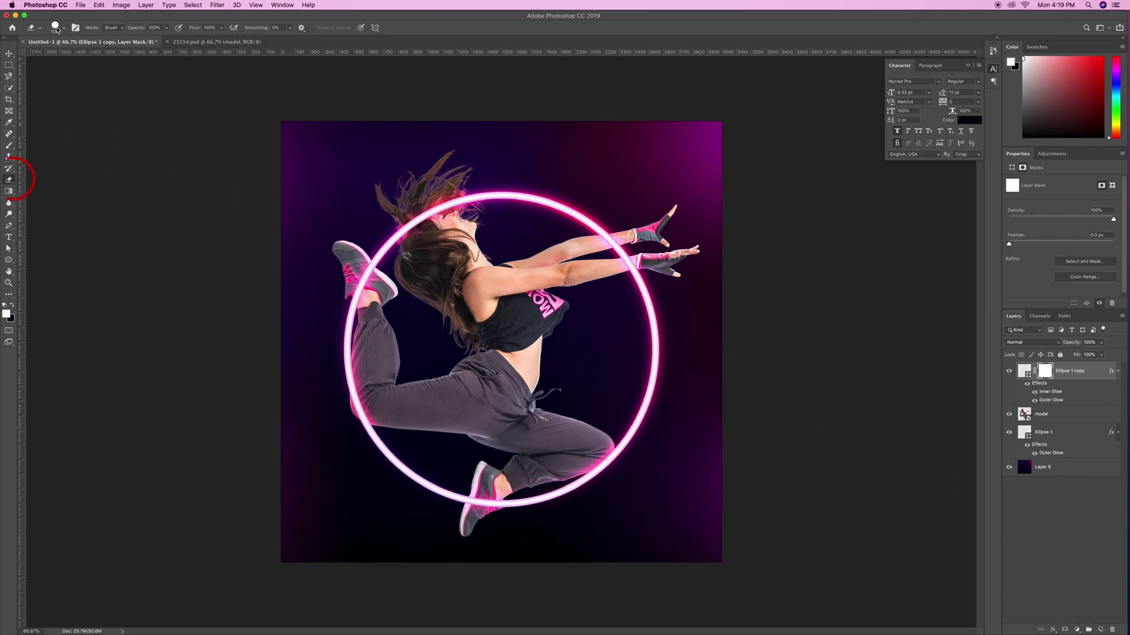
# - Mask out the front ring where it crosses the raised shoe with a soft round 100 px eraser
pyautogui.click(56, 27)
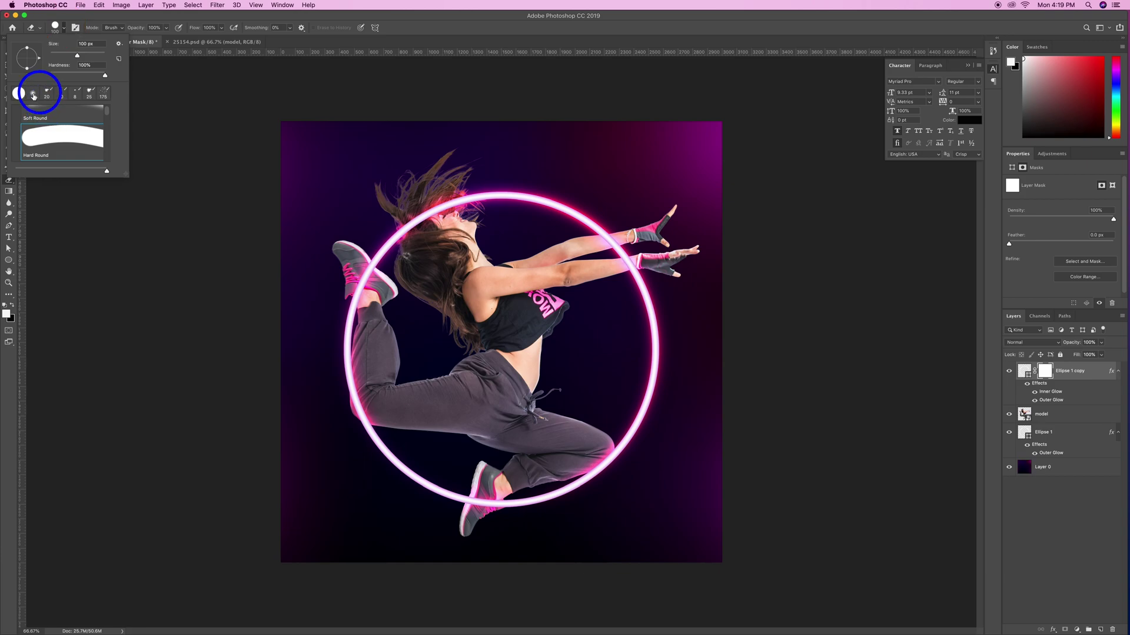
pyautogui.click(33, 95)
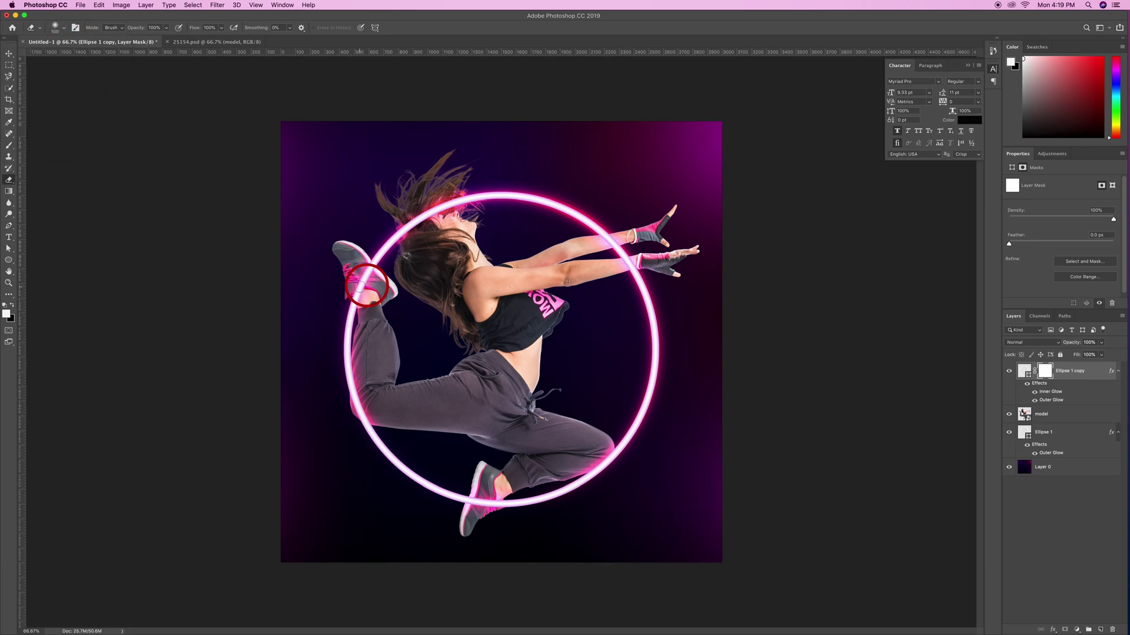
pyautogui.click(367, 281)
pyautogui.moveTo(368, 271); pyautogui.dragTo(361, 296)
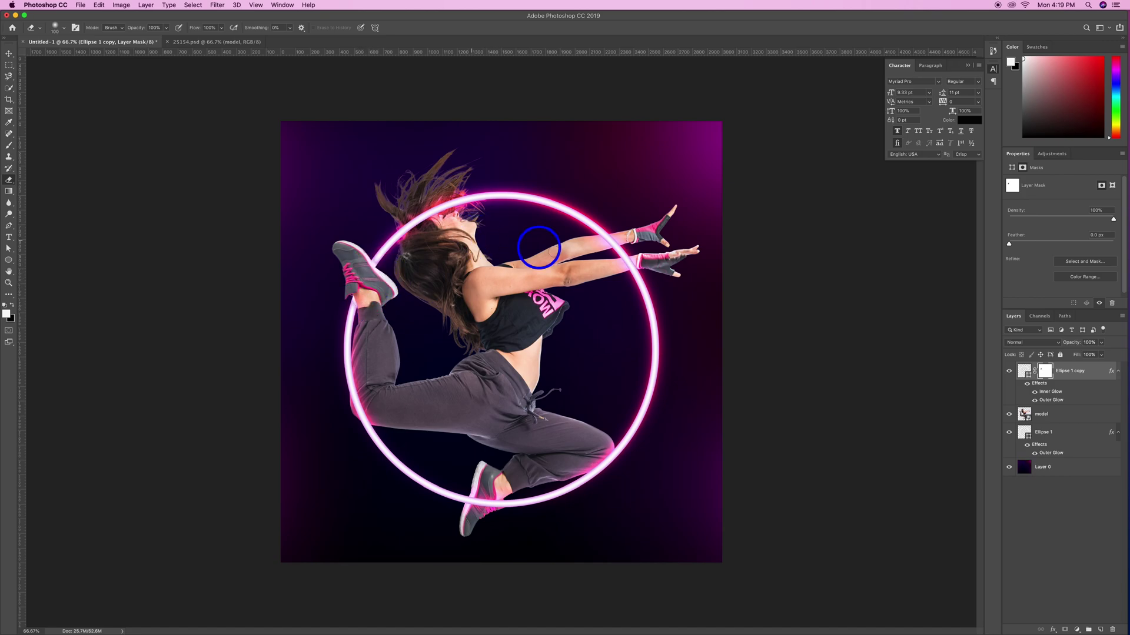
pyautogui.moveTo(625, 265); pyautogui.dragTo(638, 263)
pyautogui.press('super+z')
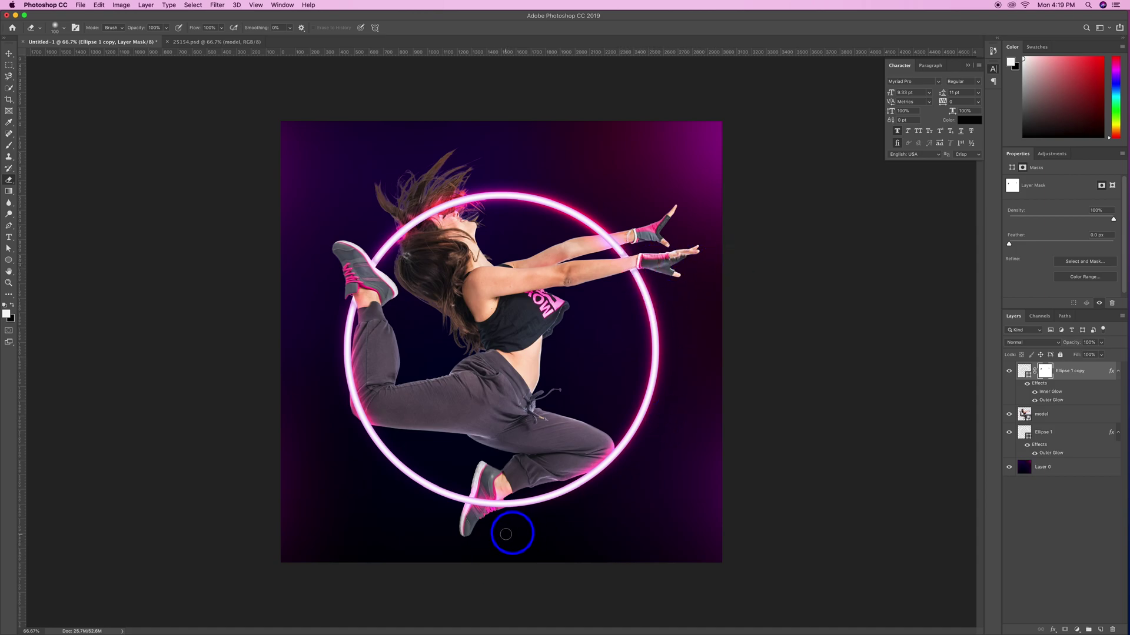
# - Mask out the front ring across the dancer's hair, softening the edge near the face with the eraser at 41% opacity
pyautogui.moveTo(454, 203); pyautogui.dragTo(412, 236)
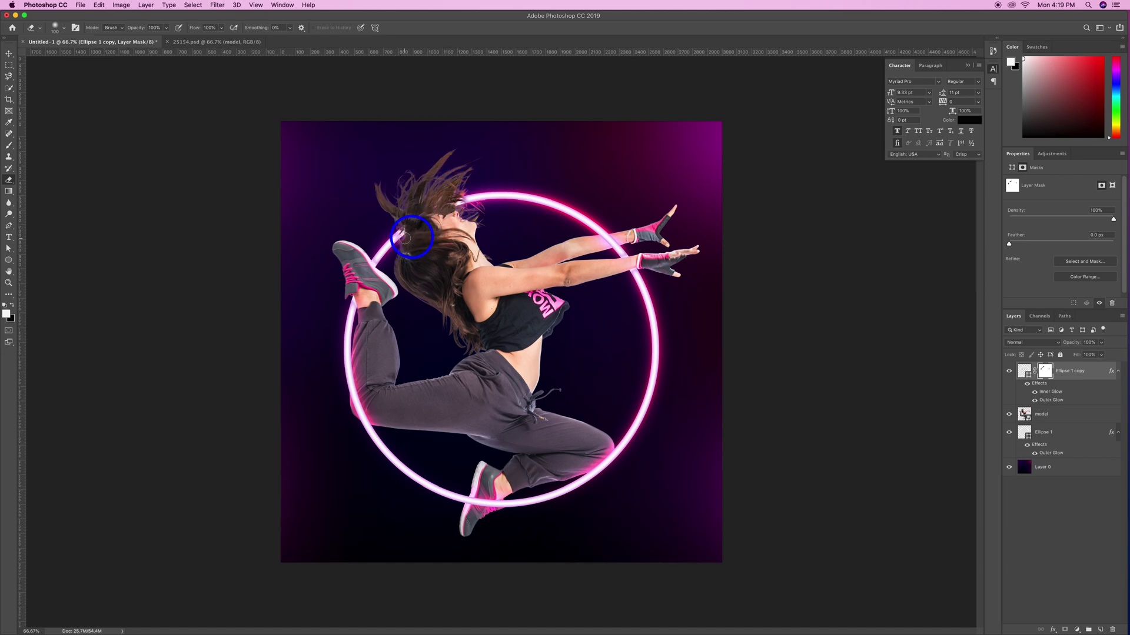
pyautogui.moveTo(166, 28); pyautogui.dragTo(143, 39)
pyautogui.moveTo(469, 199); pyautogui.dragTo(464, 196)
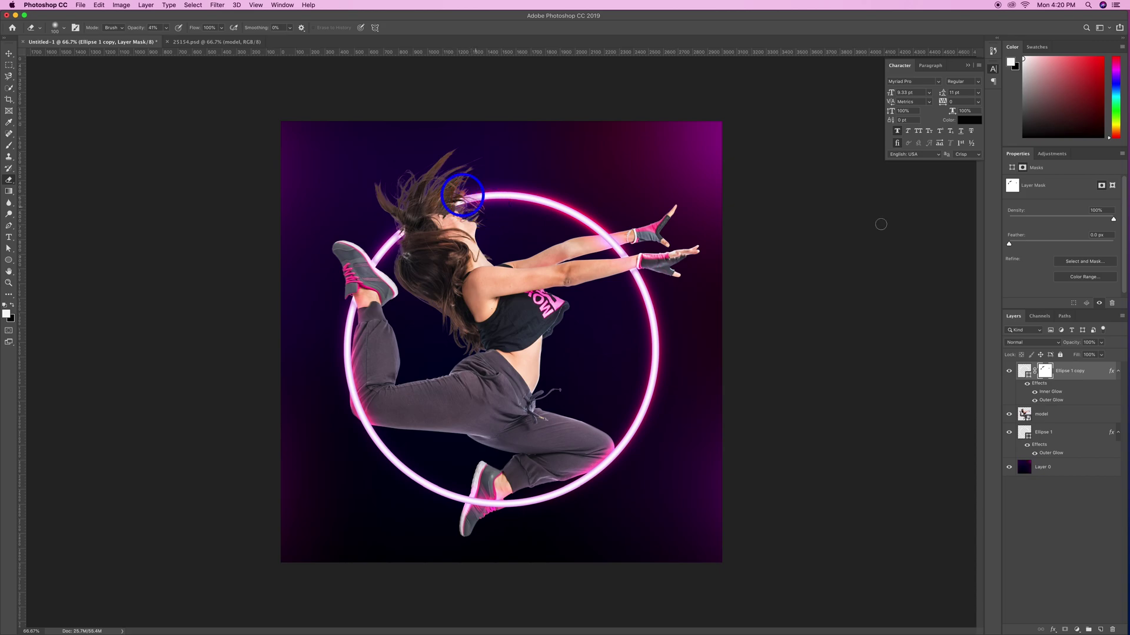
# - Create a new layer above Ellipse 1 copy and choose a bright pink foreground colour for the Brush tool
pyautogui.click(1100, 630)
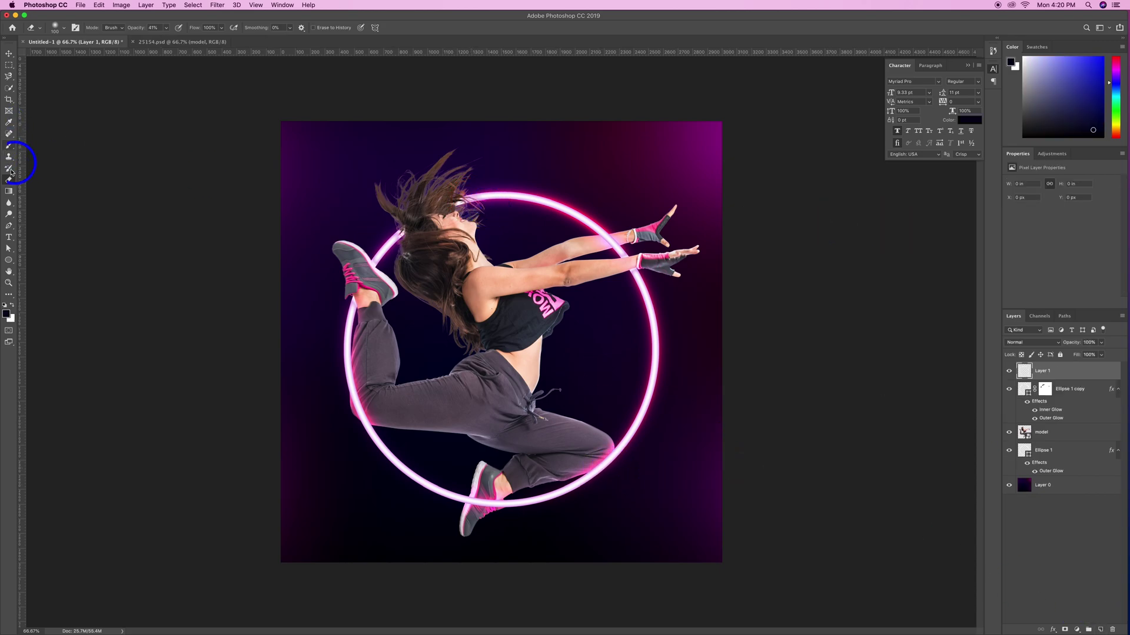
pyautogui.click(9, 147)
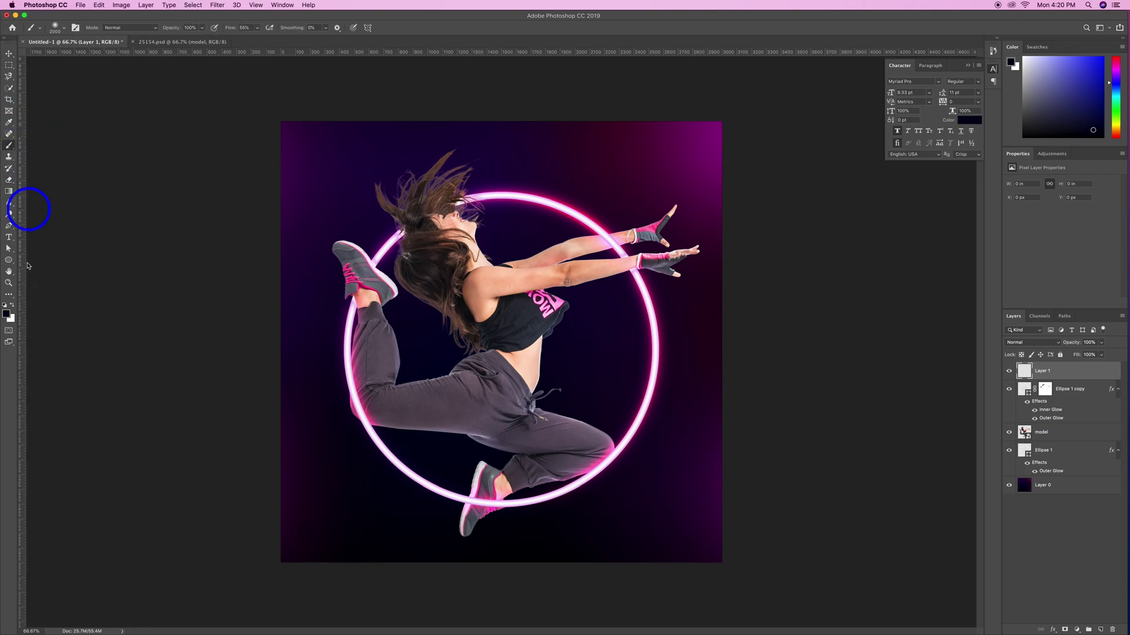
pyautogui.click(7, 313)
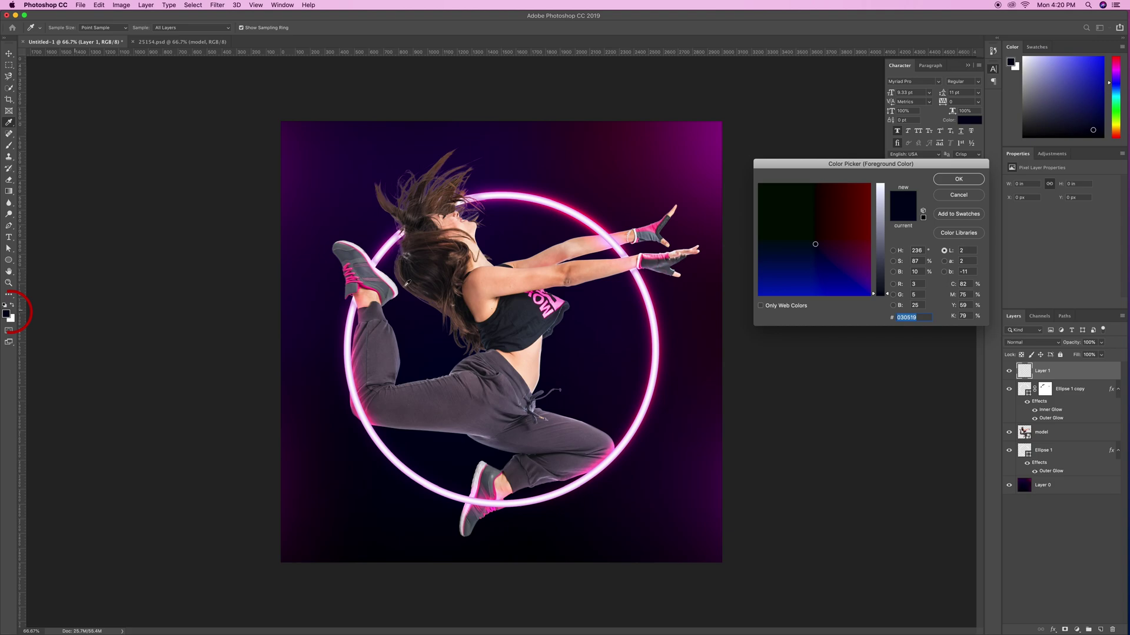
pyautogui.click(608, 224)
pyautogui.click(874, 248)
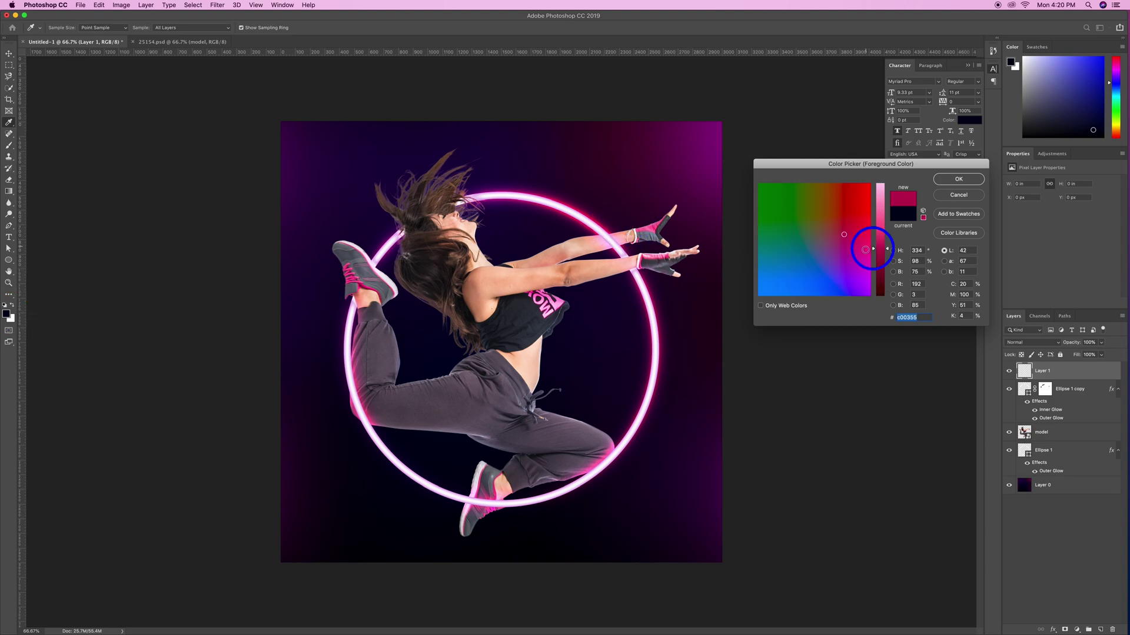
pyautogui.click(948, 178)
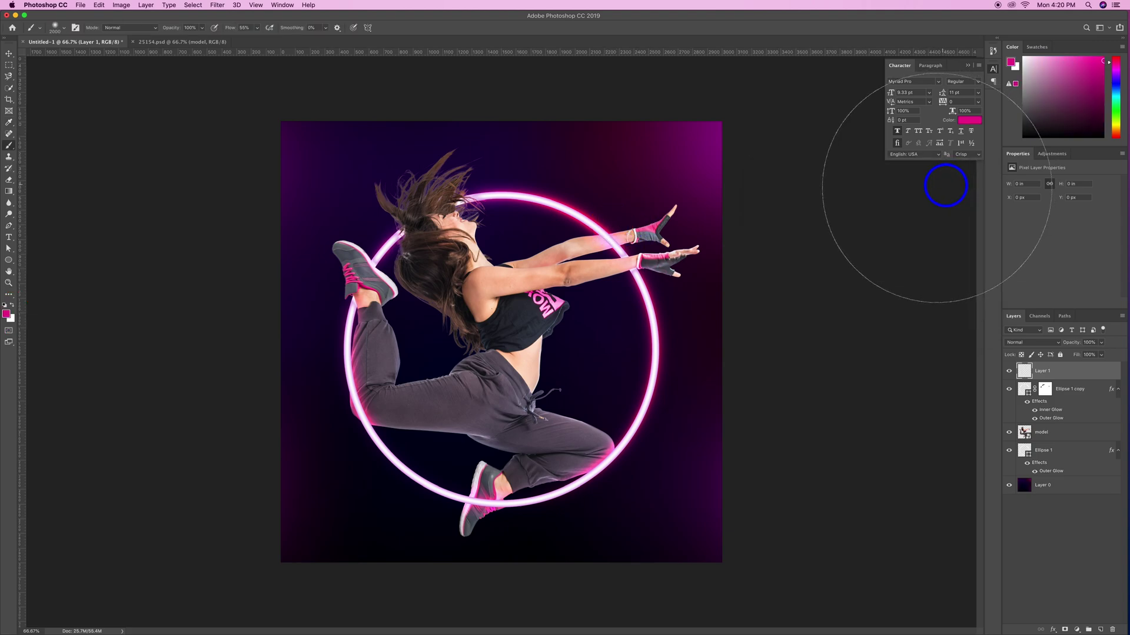
# - Shrink the soft brush to about 600 px and paint pink glow over the dancer's front knee on the new layer
pyautogui.press('[')
pyautogui.press('[')
pyautogui.press('[')
pyautogui.press('[')
pyautogui.press('[')
pyautogui.press('[')
pyautogui.press('[')
pyautogui.press('[')
pyautogui.press('[')
pyautogui.press('[')
pyautogui.press('[')
pyautogui.press('[')
pyautogui.press('[')
pyautogui.press('[')
pyautogui.click(602, 445)
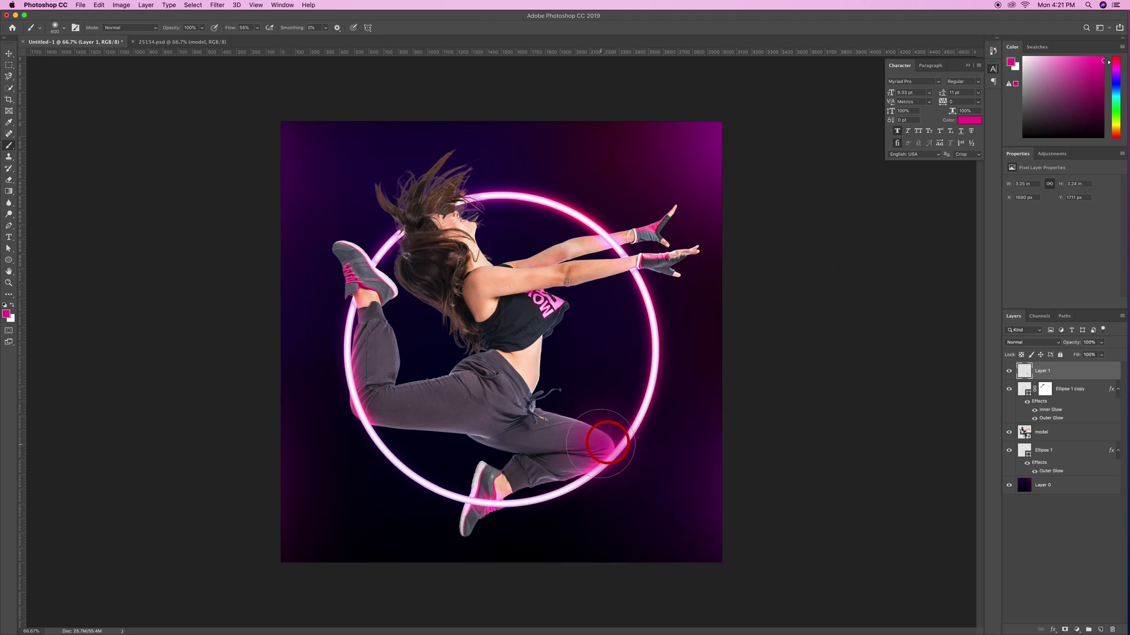
pyautogui.click(575, 462)
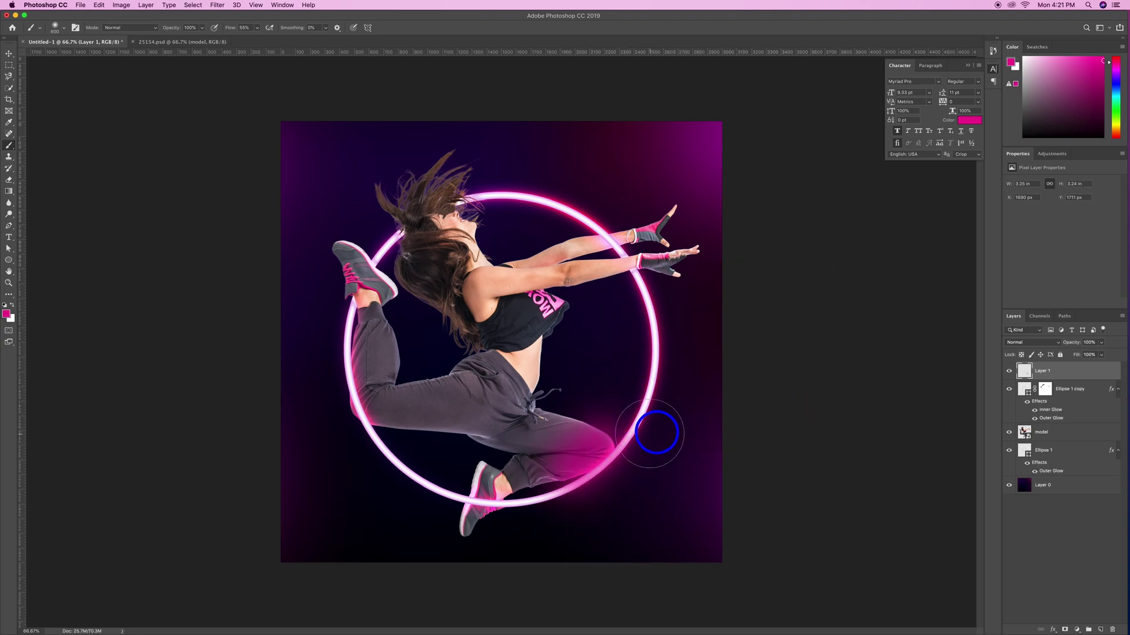
# - Set Layer 1 to Soft Light blending and paint pink light over the dancer's hair and face, forearms, back knee and waist
pyautogui.click(1052, 343)
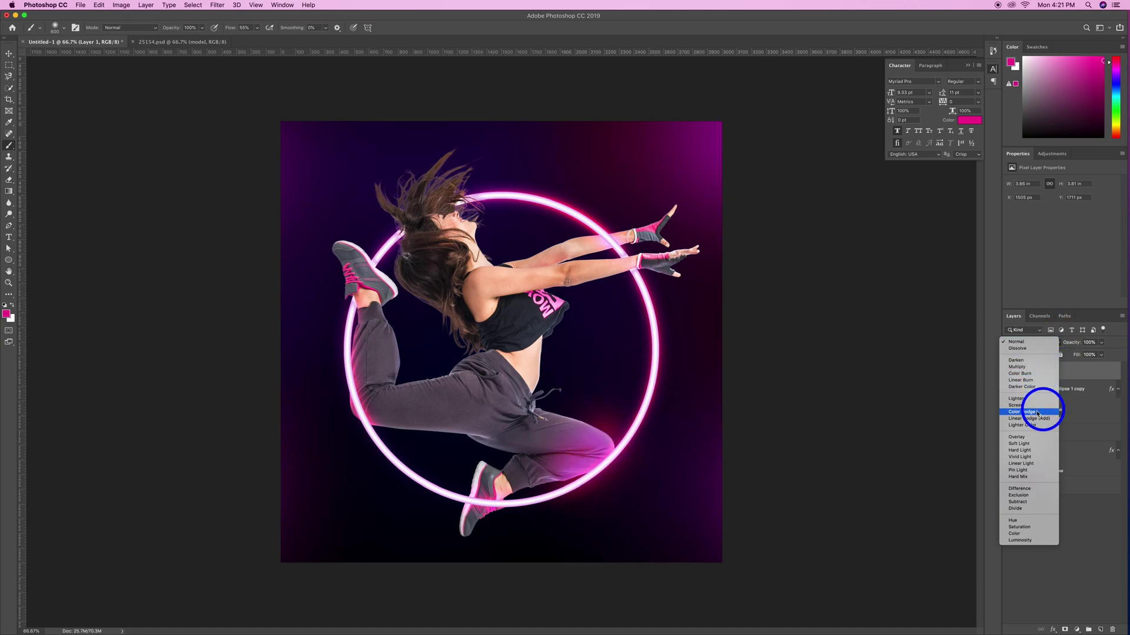
pyautogui.click(1036, 447)
pyautogui.click(457, 206)
pyautogui.moveTo(584, 224)
pyautogui.mouseDown()
pyautogui.moveTo(609, 216)
pyautogui.moveTo(605, 255)
pyautogui.mouseUp()
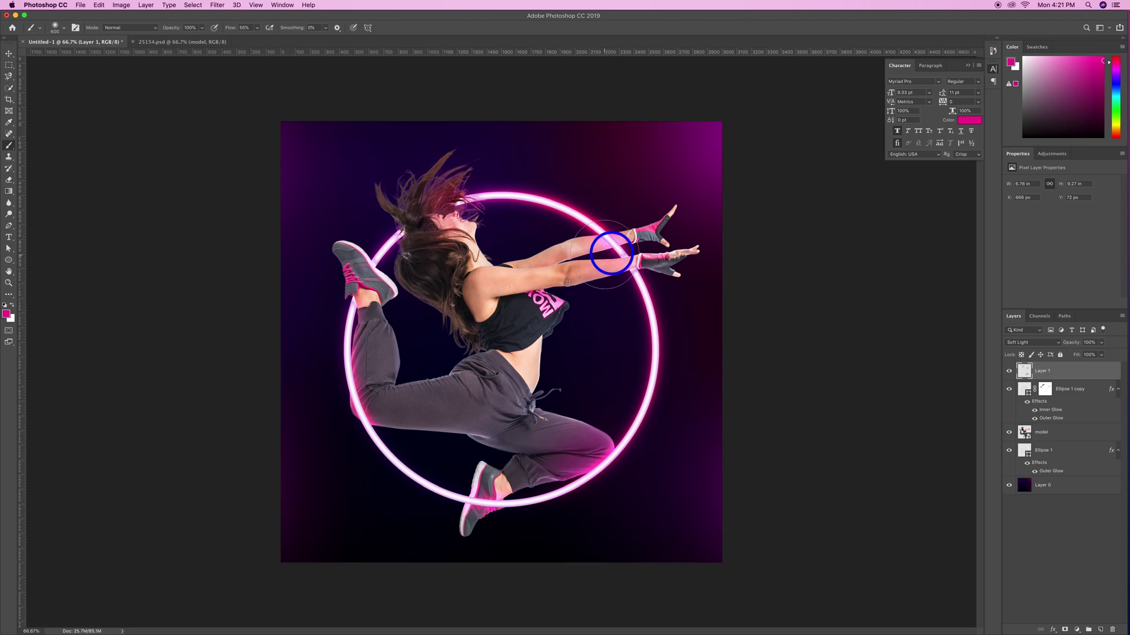
pyautogui.moveTo(612, 253)
pyautogui.mouseDown()
pyautogui.moveTo(650, 276)
pyautogui.moveTo(633, 271)
pyautogui.mouseUp()
pyautogui.moveTo(353, 391); pyautogui.dragTo(359, 430)
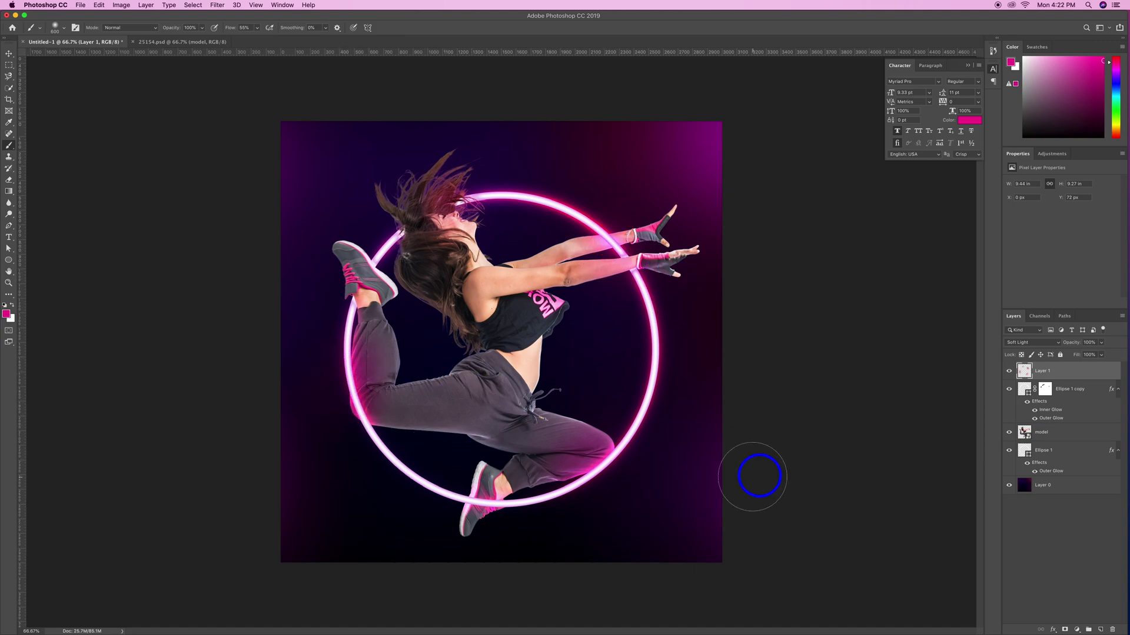
pyautogui.moveTo(538, 385); pyautogui.dragTo(538, 343)
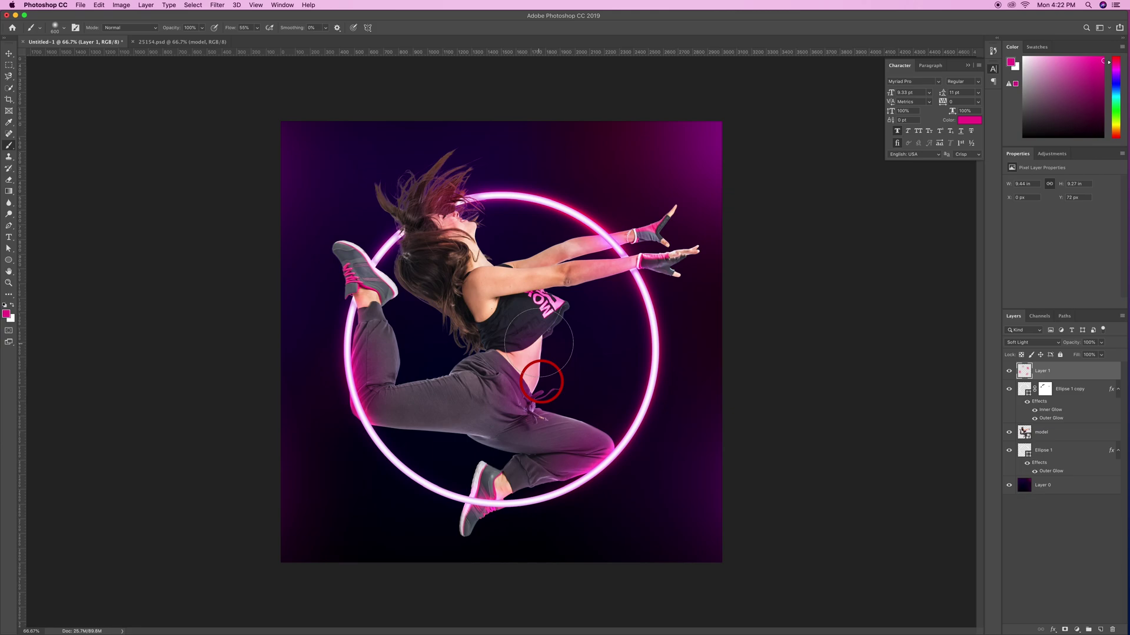
# - Add a new layer above Layer 1 and paint a large soft pink glow around the dancer's front knee
pyautogui.click(1100, 629)
pyautogui.press(']')
pyautogui.press(']')
pyautogui.press(']')
pyautogui.press(']')
pyautogui.press(']')
pyautogui.moveTo(606, 453)
pyautogui.mouseDown()
pyautogui.moveTo(595, 411)
pyautogui.moveTo(600, 434)
pyautogui.mouseUp()
# - Paint a wider pink glow over the arms with a 1300 px brush and set Layer 2 to Screen blending
pyautogui.press(']')
pyautogui.press(']')
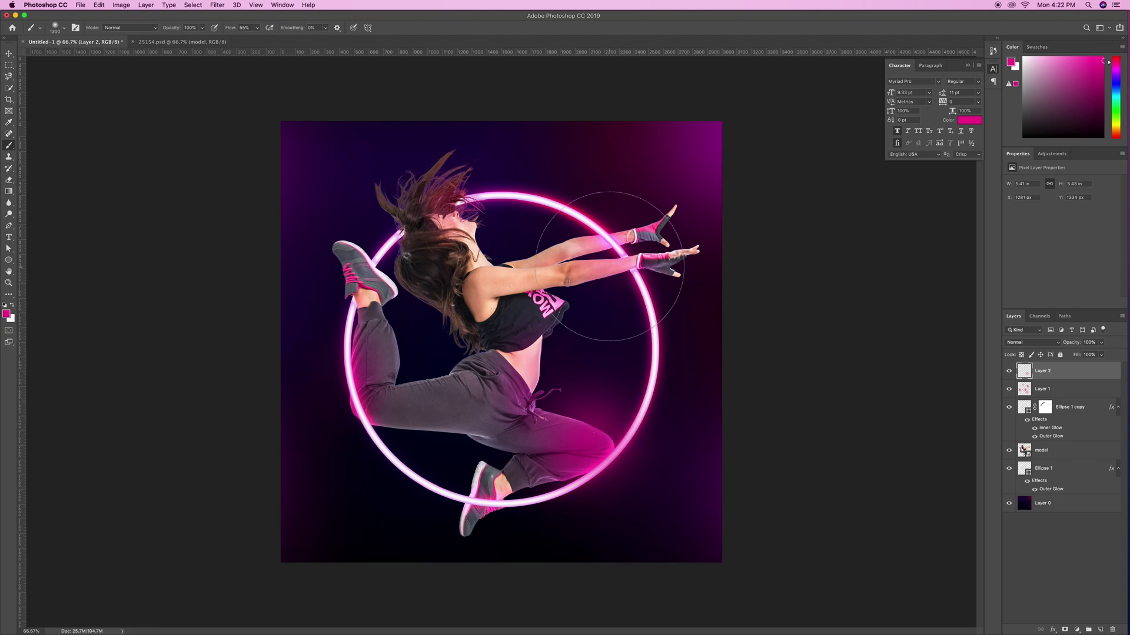
pyautogui.moveTo(593, 240); pyautogui.dragTo(559, 244)
pyautogui.click(1033, 341)
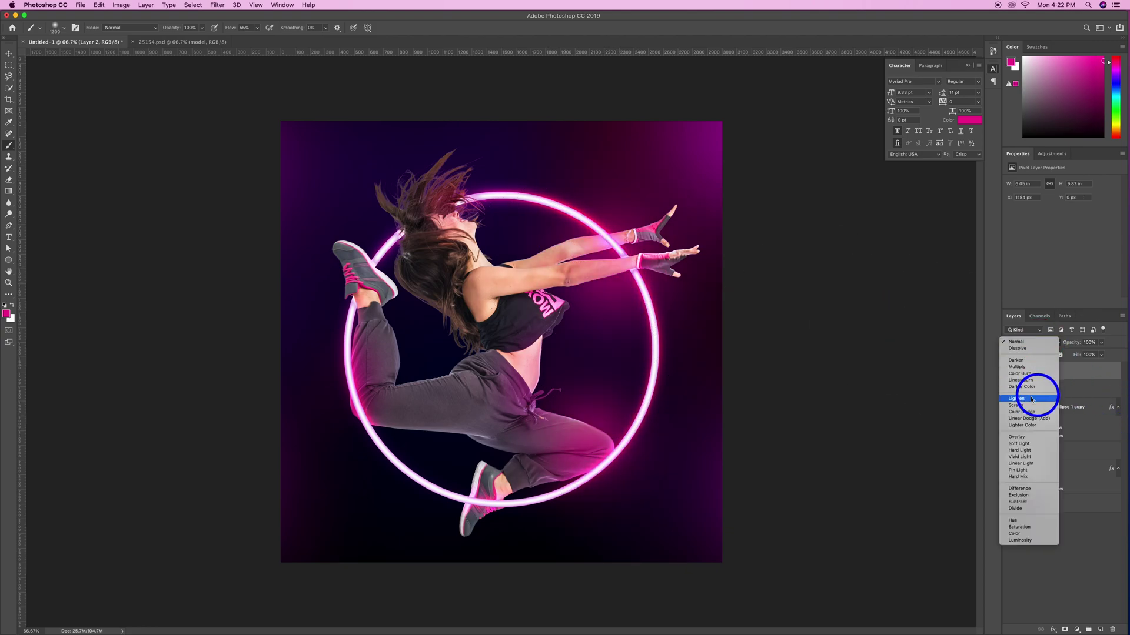
pyautogui.click(1030, 405)
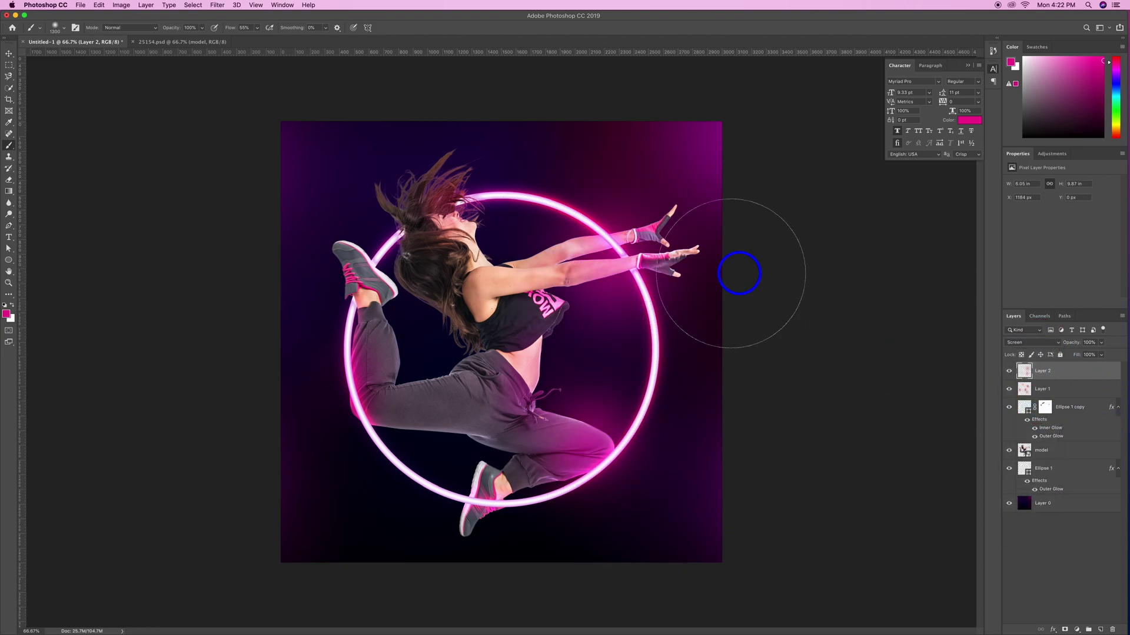
# - Add a Curves adjustment clipped to the model layer, darkening the shadows with a gentle S-shaped curve
pyautogui.click(1065, 450)
pyautogui.click(1077, 629)
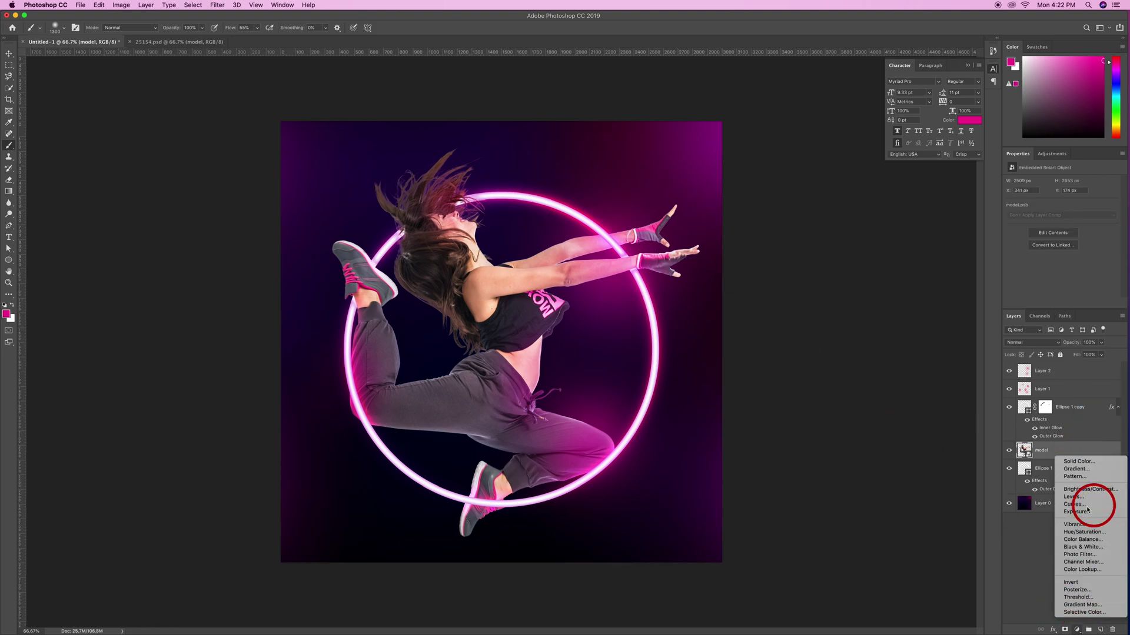
pyautogui.click(1074, 504)
pyautogui.moveTo(1052, 262); pyautogui.dragTo(1051, 276)
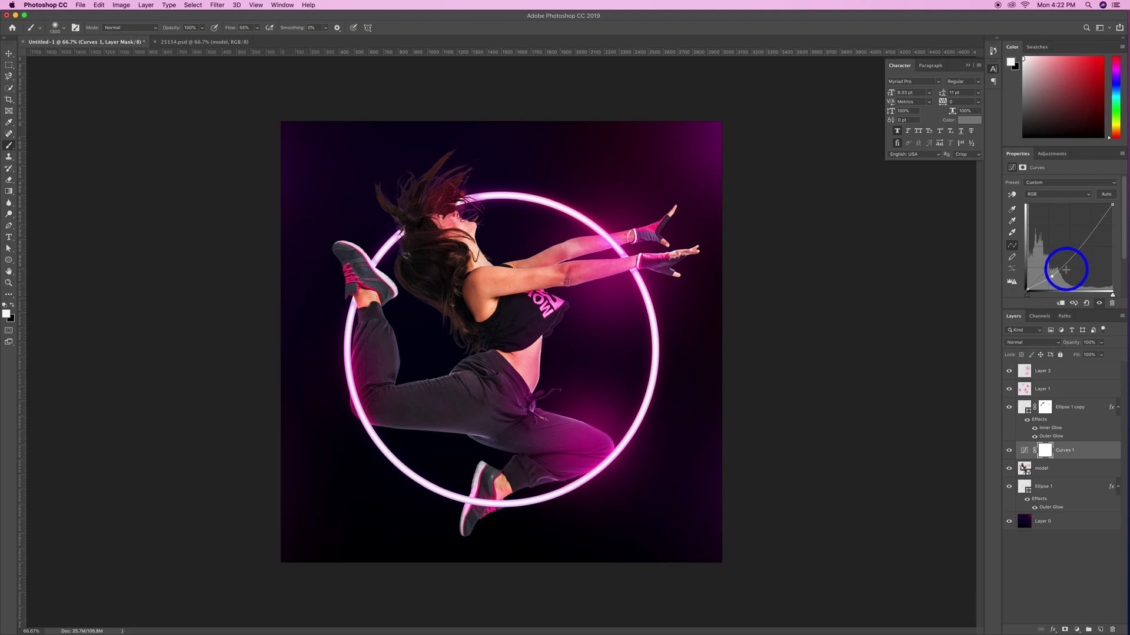
pyautogui.click(1086, 228)
pyautogui.moveTo(1086, 228); pyautogui.dragTo(1086, 229)
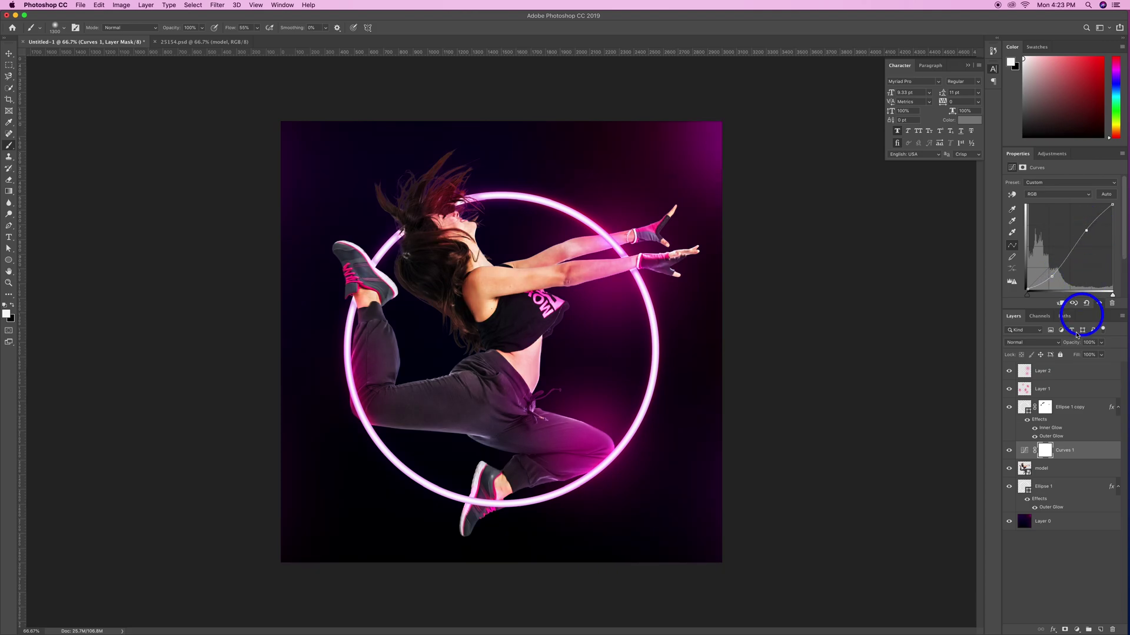
pyautogui.rightClick(1089, 452)
pyautogui.click(989, 420)
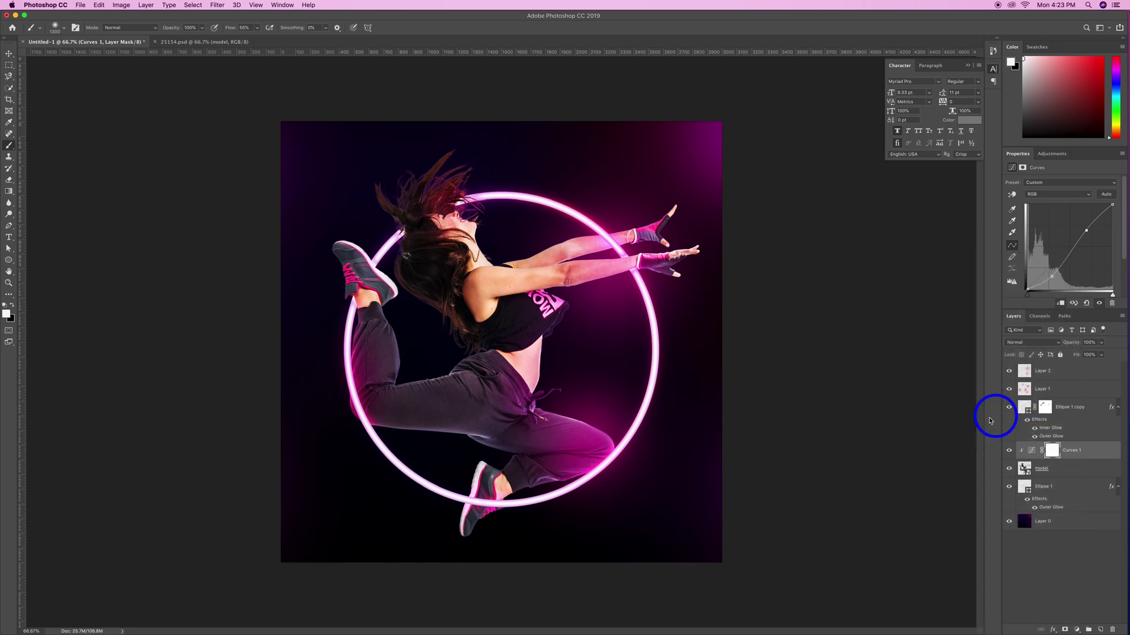
# - Add a Levels adjustment clipped to the model layer with shadow input 27 and midtones 0.91
pyautogui.click(1074, 627)
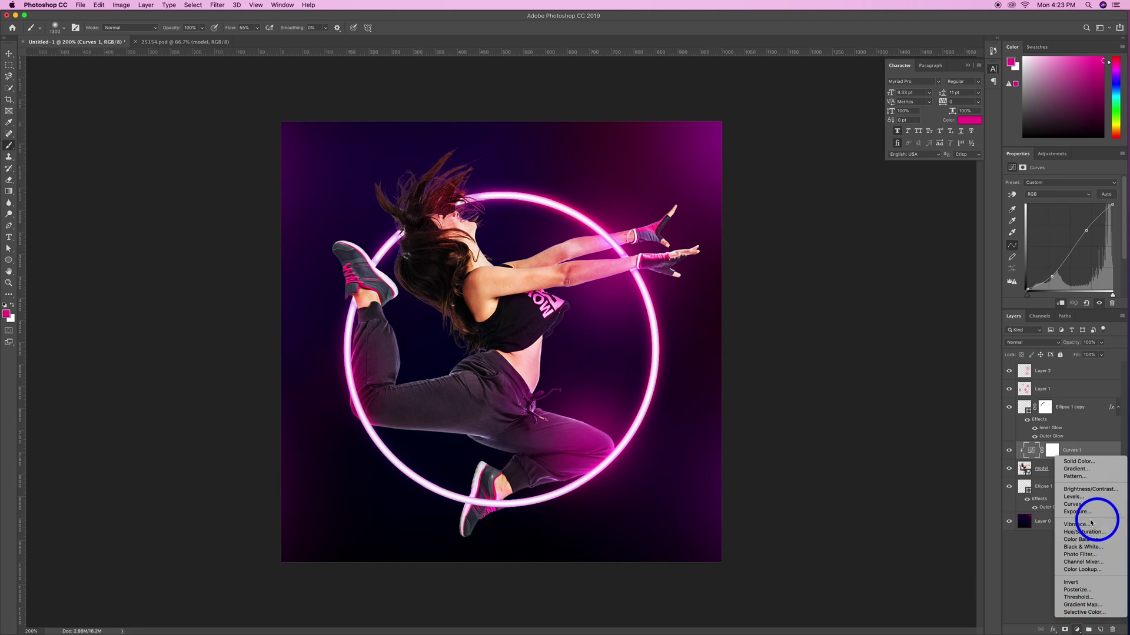
pyautogui.click(1088, 501)
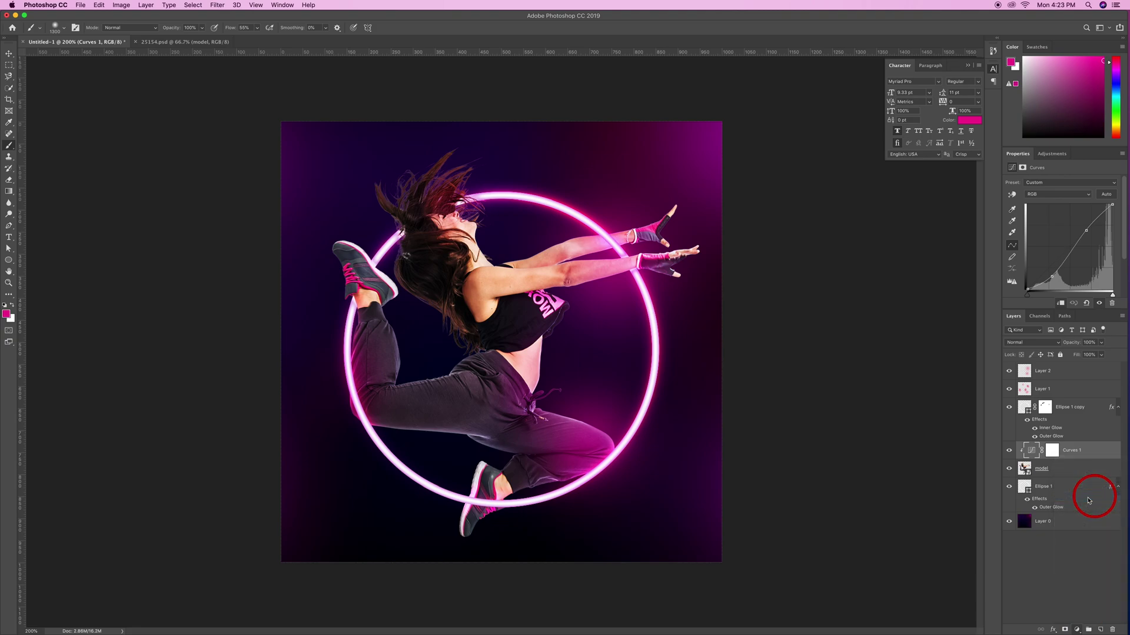
pyautogui.moveTo(1022, 249); pyautogui.dragTo(1032, 249)
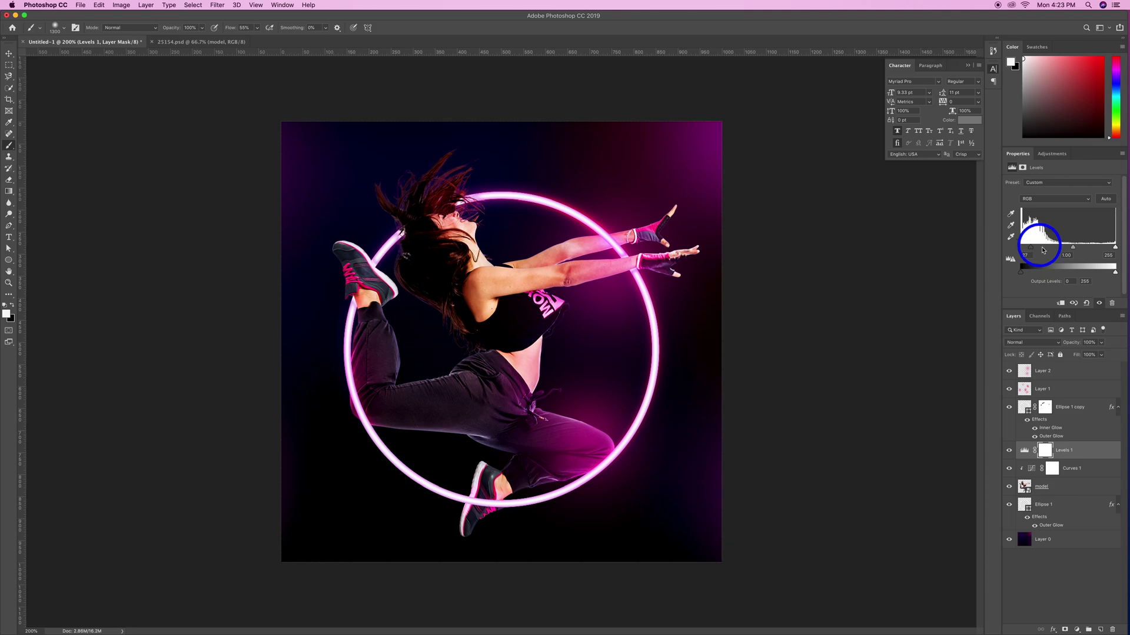
pyautogui.moveTo(1072, 249)
pyautogui.mouseDown()
pyautogui.moveTo(1087, 249)
pyautogui.moveTo(1076, 250)
pyautogui.mouseUp()
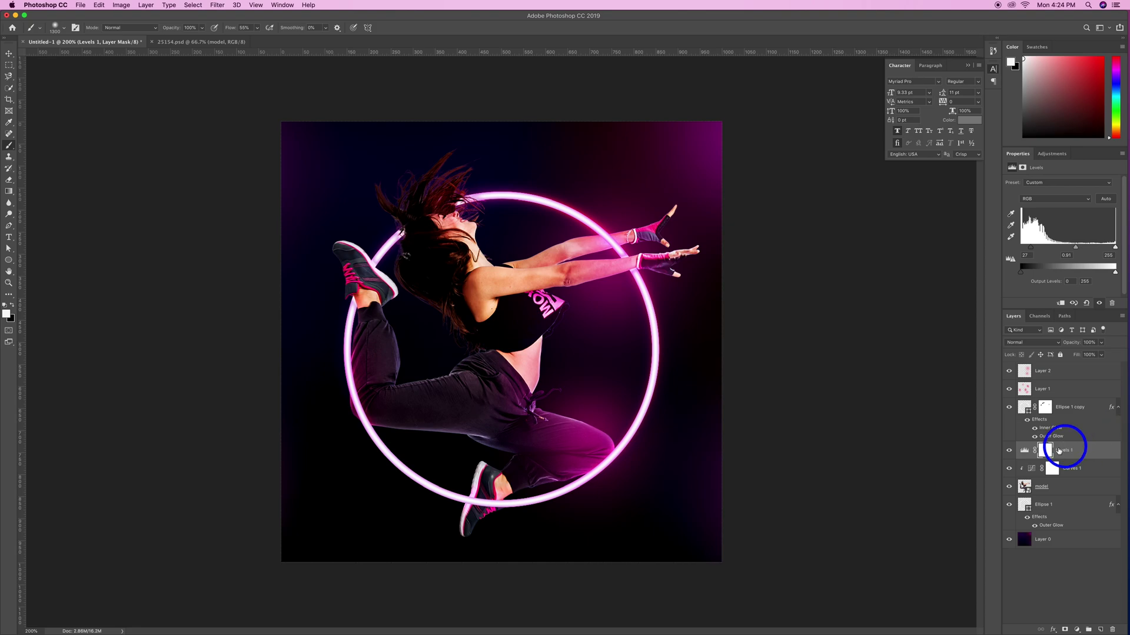
pyautogui.rightClick(1066, 449)
pyautogui.click(974, 417)
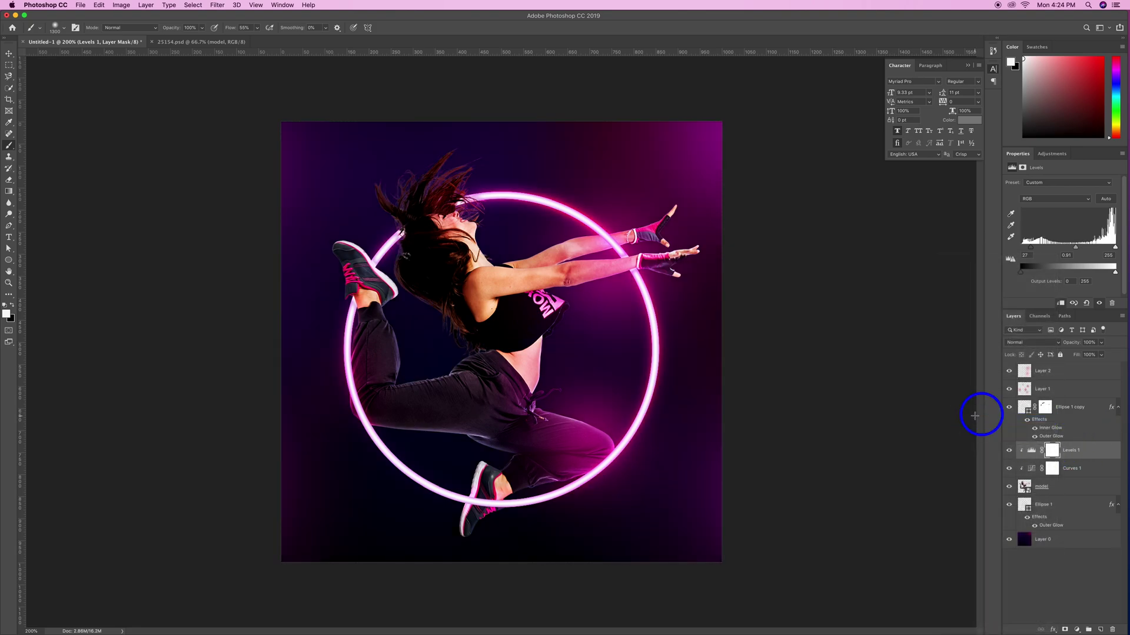
# - Create a new layer above Levels 1 and choose a deep blue-violet foreground colour for the brush
pyautogui.click(1102, 629)
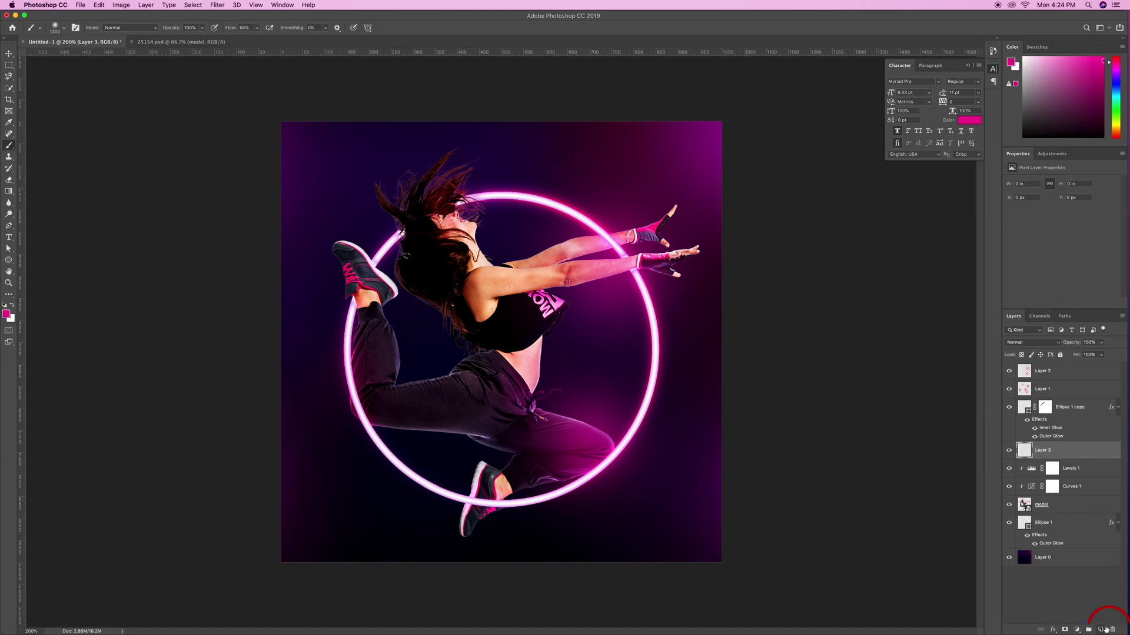
pyautogui.click(6, 313)
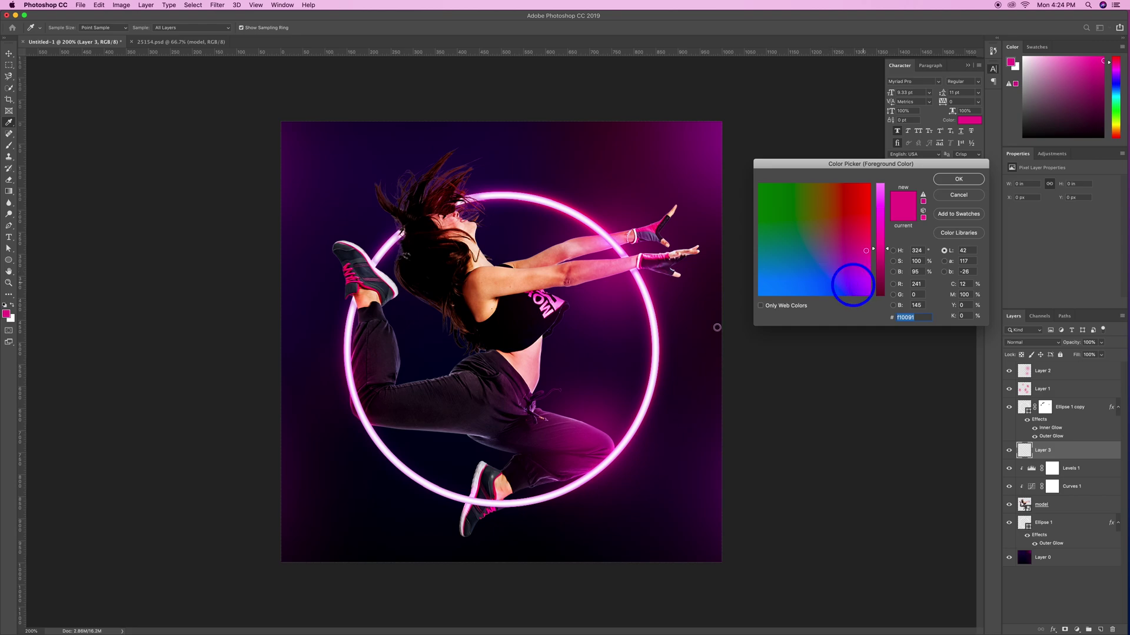
pyautogui.click(635, 359)
pyautogui.moveTo(835, 270); pyautogui.dragTo(637, 277)
pyautogui.click(856, 282)
pyautogui.moveTo(888, 284); pyautogui.dragTo(887, 293)
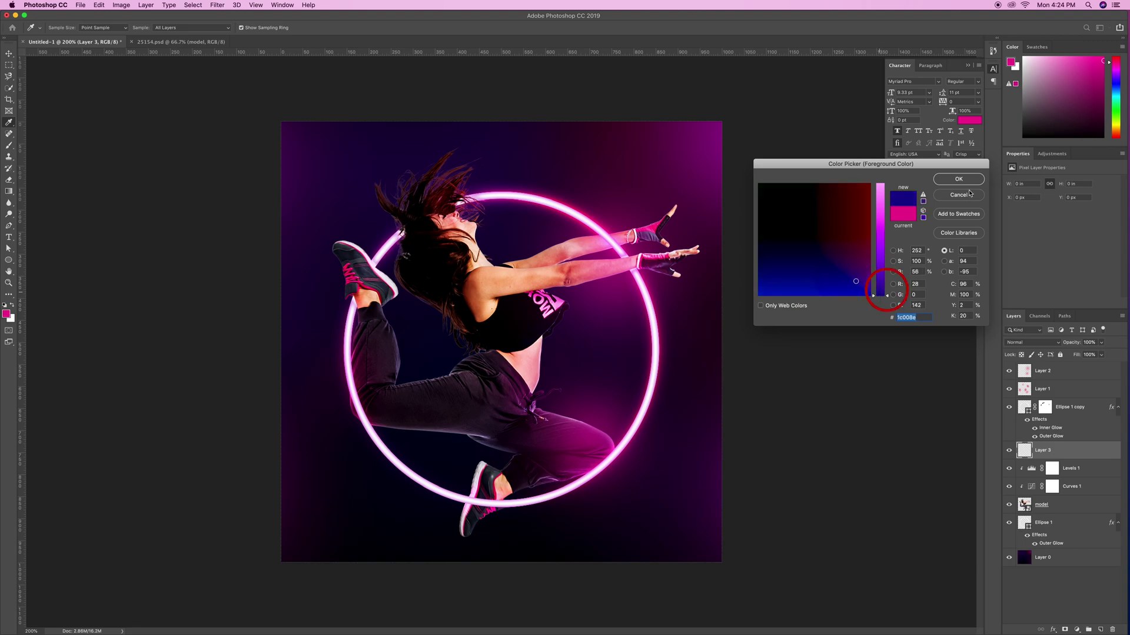
pyautogui.click(883, 277)
pyautogui.click(954, 182)
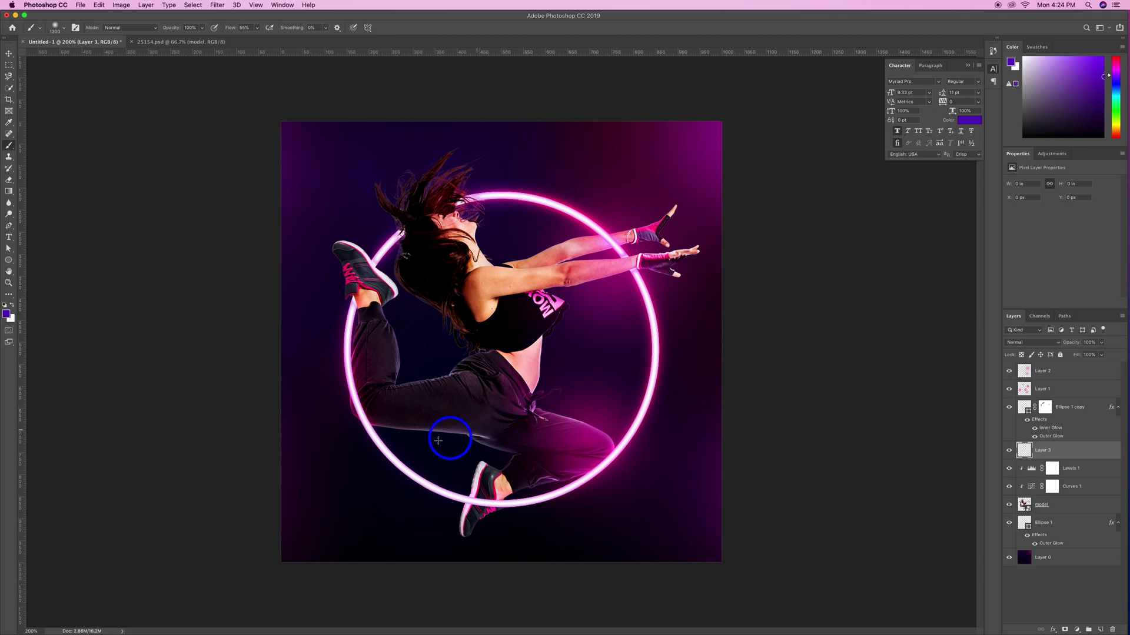
# - Shrink the soft brush to about 400 px and dab violet glows below the back knee and above the dancer's head
pyautogui.press('[')
pyautogui.press('[')
pyautogui.press('[')
pyautogui.press('[')
pyautogui.press('[')
pyautogui.press('[')
pyautogui.press('[')
pyautogui.press('[')
pyautogui.press('[')
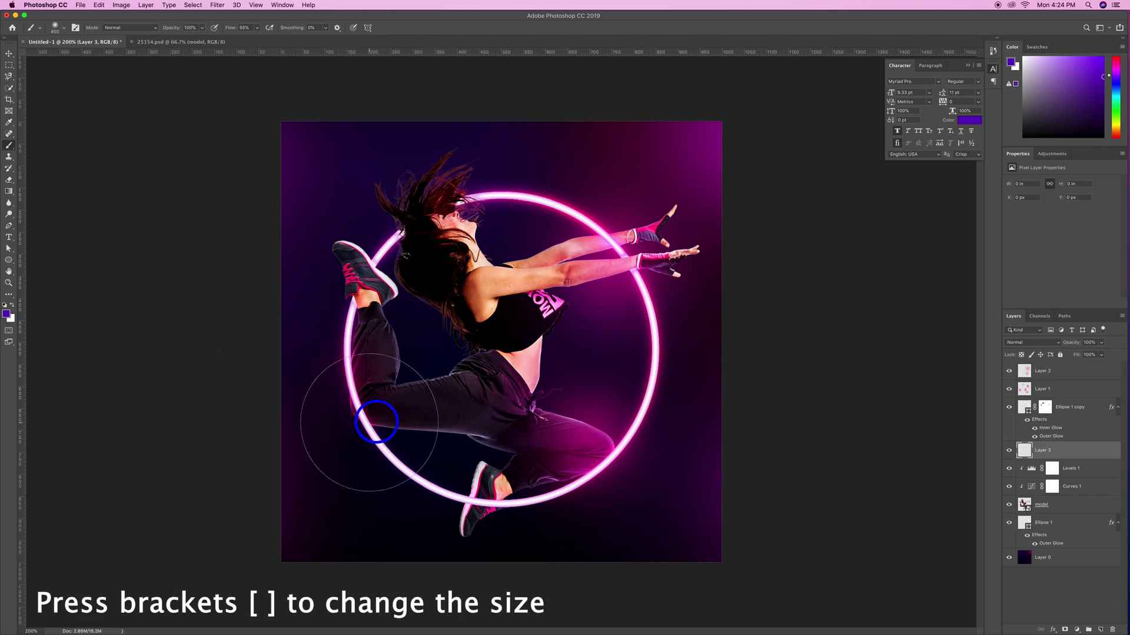
pyautogui.click(370, 446)
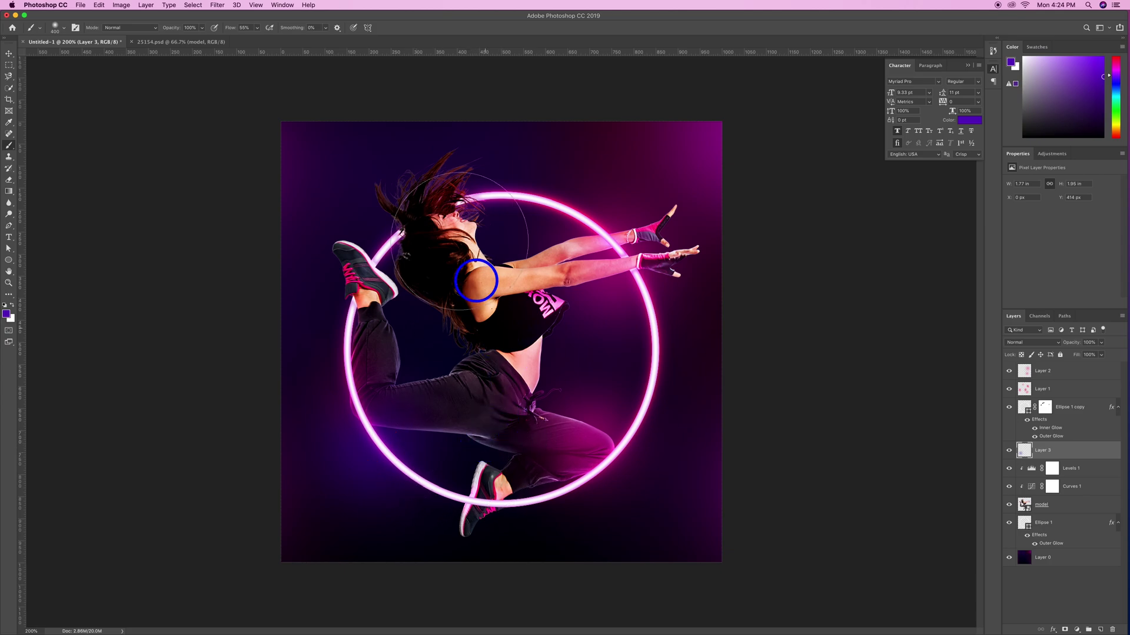
pyautogui.click(495, 169)
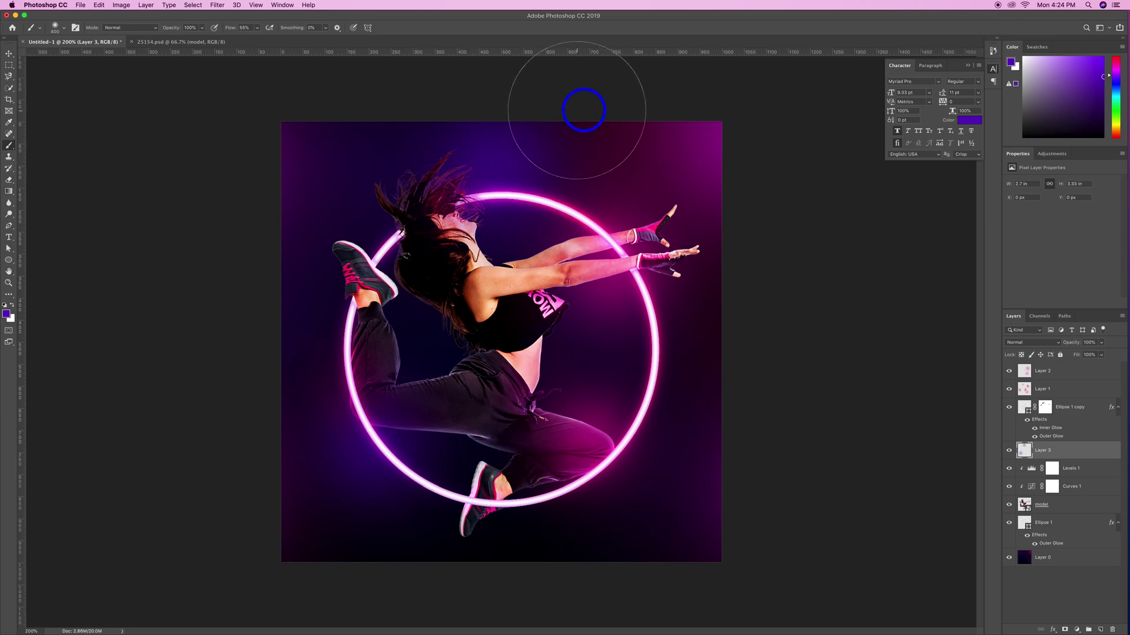
# - Add another layer, dab violet light over the dancer's torso and set the layer to Overlay blending
pyautogui.click(1100, 629)
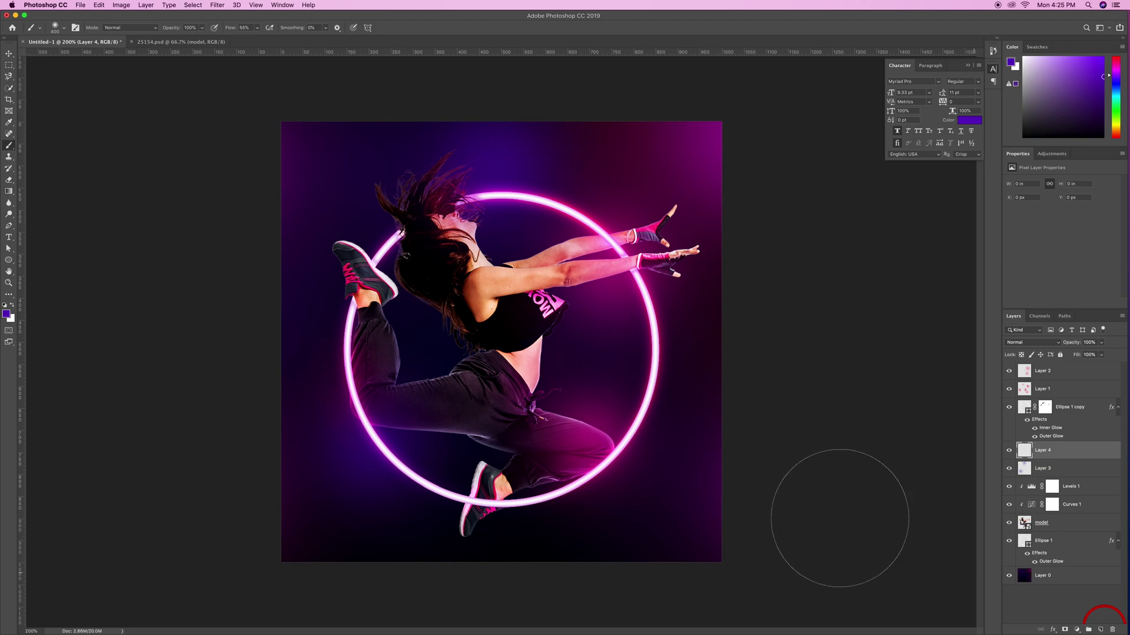
pyautogui.click(528, 328)
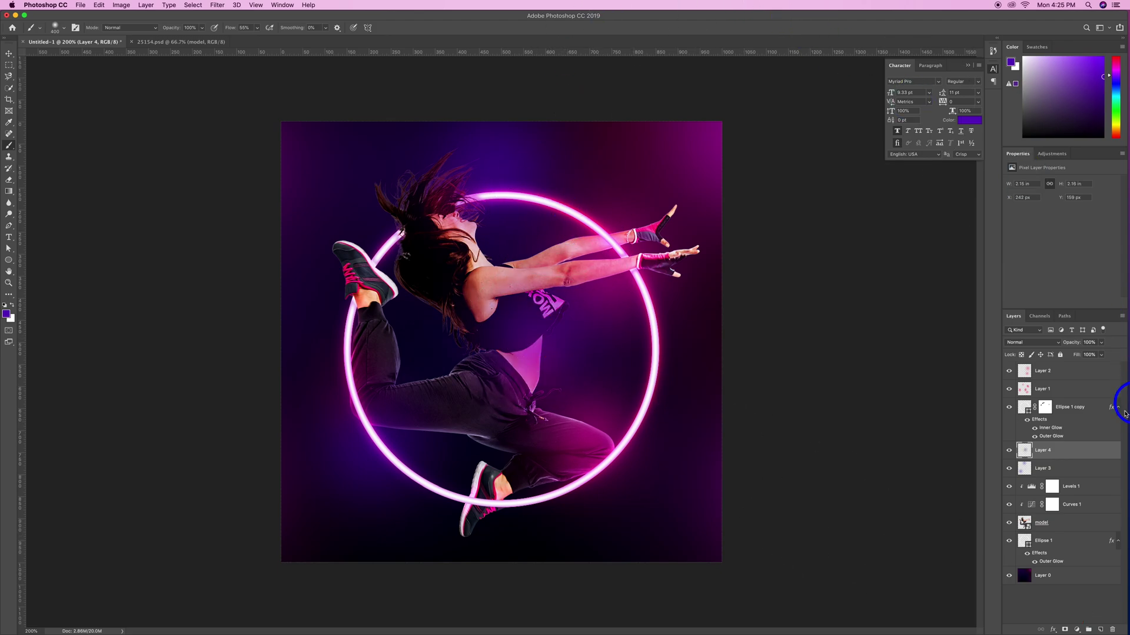
pyautogui.click(1029, 342)
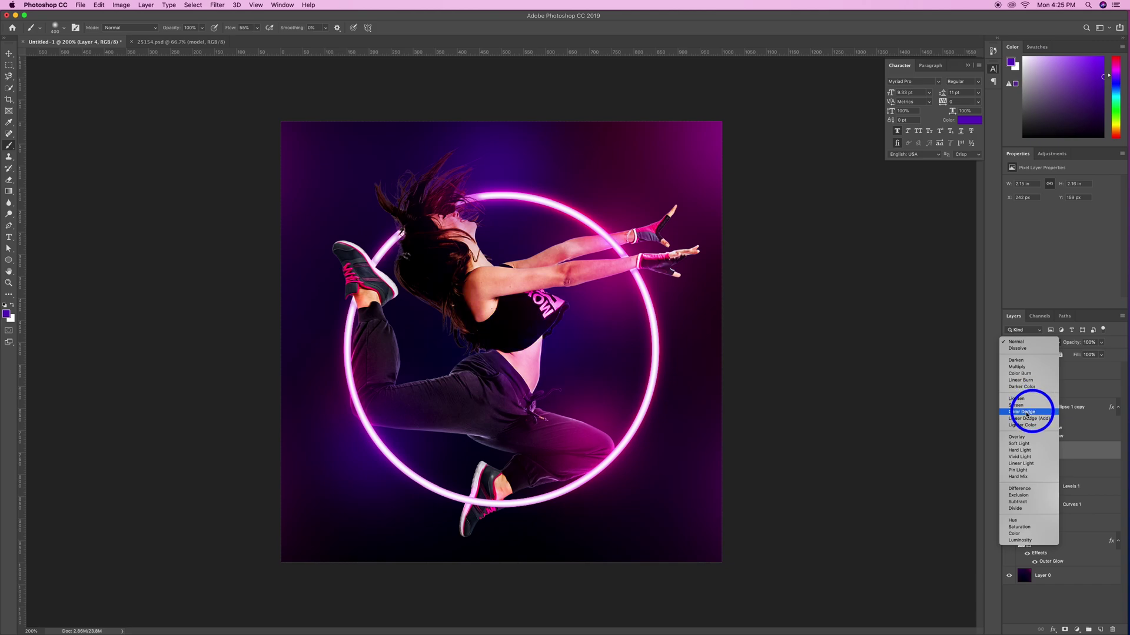
pyautogui.click(1028, 438)
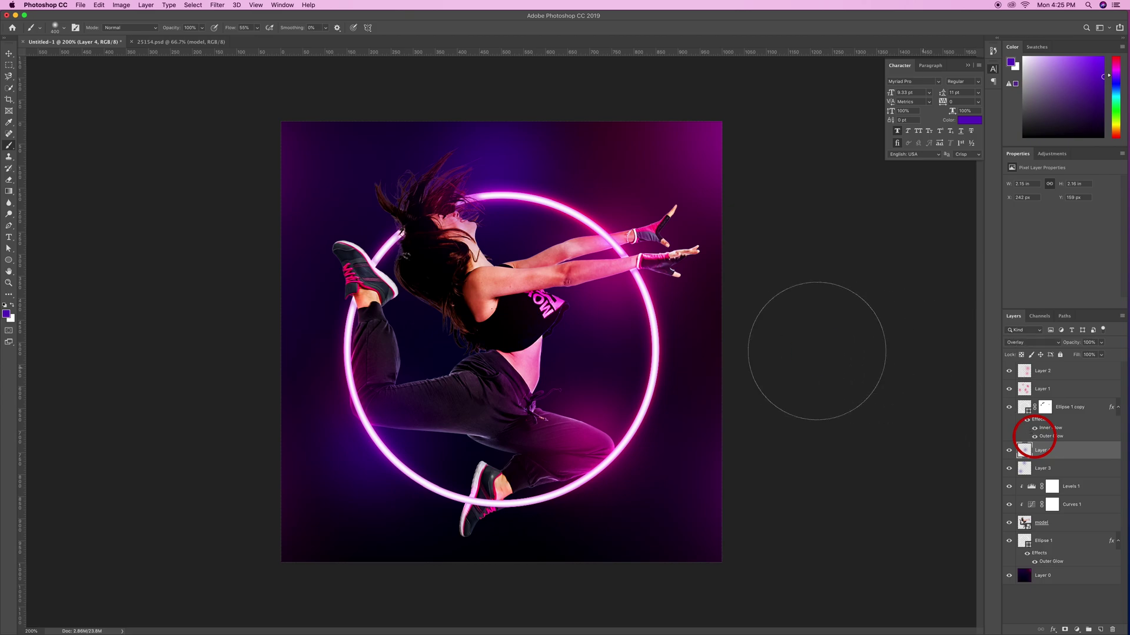
# - Mask out the front ring where it crosses the dancer's back knee, using the eraser on the Ellipse 1 copy layer mask
pyautogui.click(1047, 407)
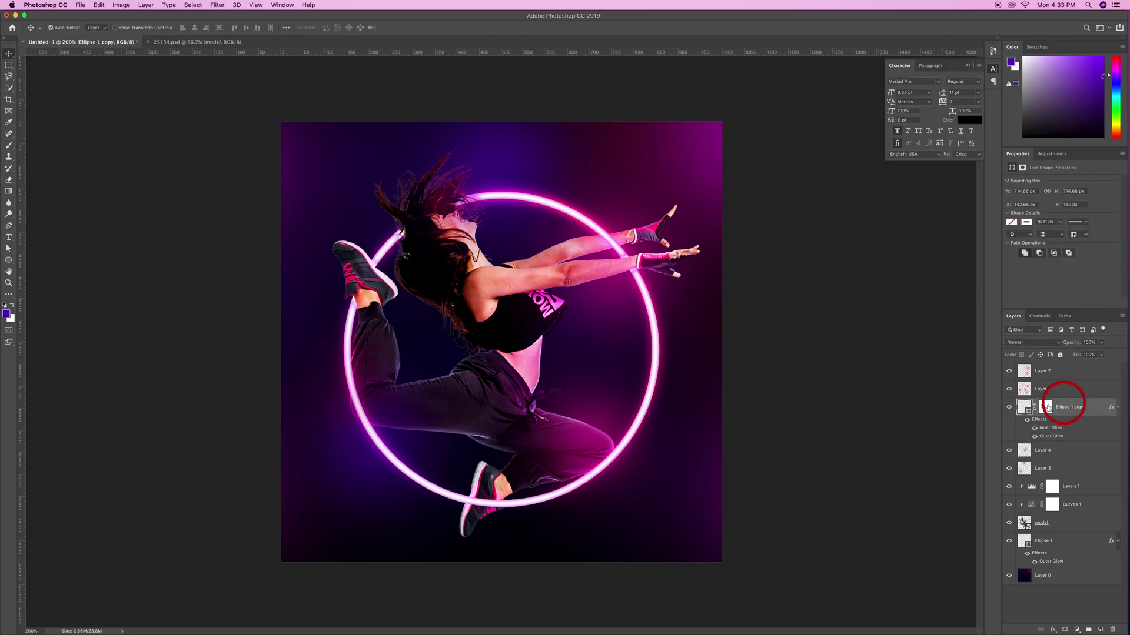
pyautogui.click(1049, 407)
pyautogui.click(9, 180)
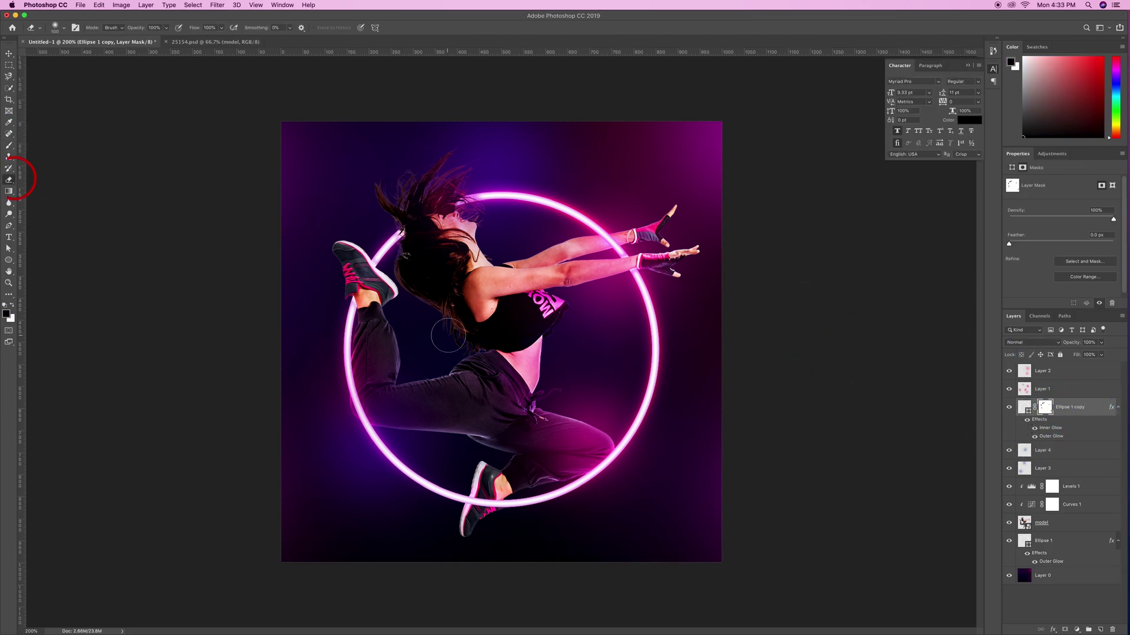
pyautogui.click(377, 398)
pyautogui.click(12, 307)
pyautogui.moveTo(351, 407)
pyautogui.mouseDown()
pyautogui.moveTo(384, 419)
pyautogui.moveTo(356, 418)
pyautogui.moveTo(357, 370)
pyautogui.moveTo(361, 397)
pyautogui.moveTo(362, 382)
pyautogui.moveTo(383, 411)
pyautogui.mouseUp()
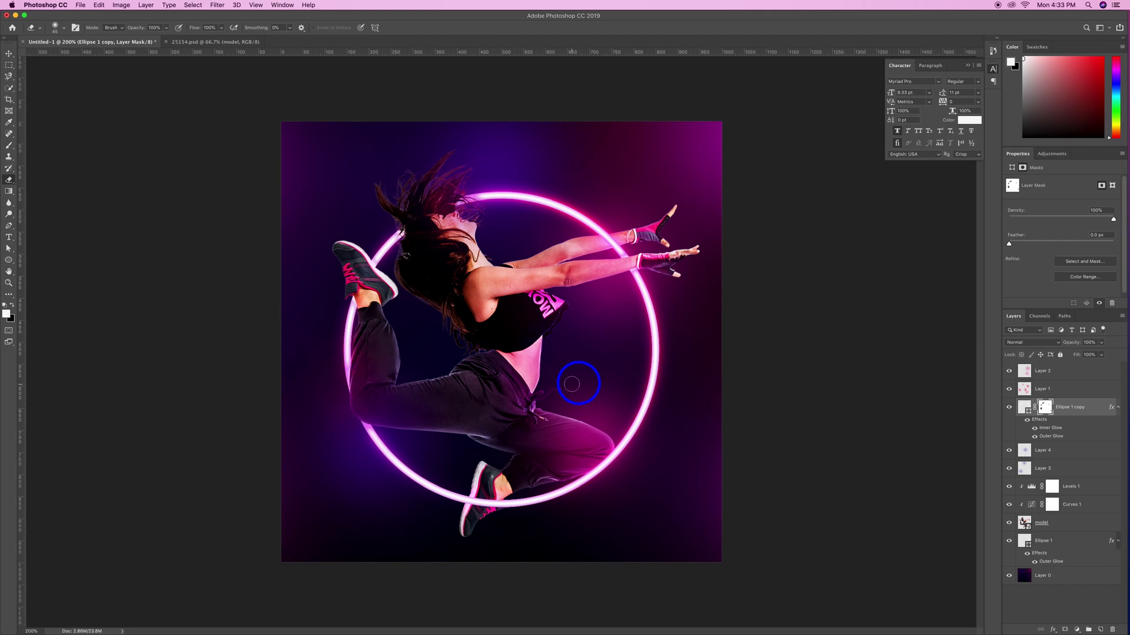
# - Duplicate Layer 0 and apply the Rough Pastels filter to the copy with stroke length 40, stroke detail 20 and Canvas texture
pyautogui.rightClick(1063, 583)
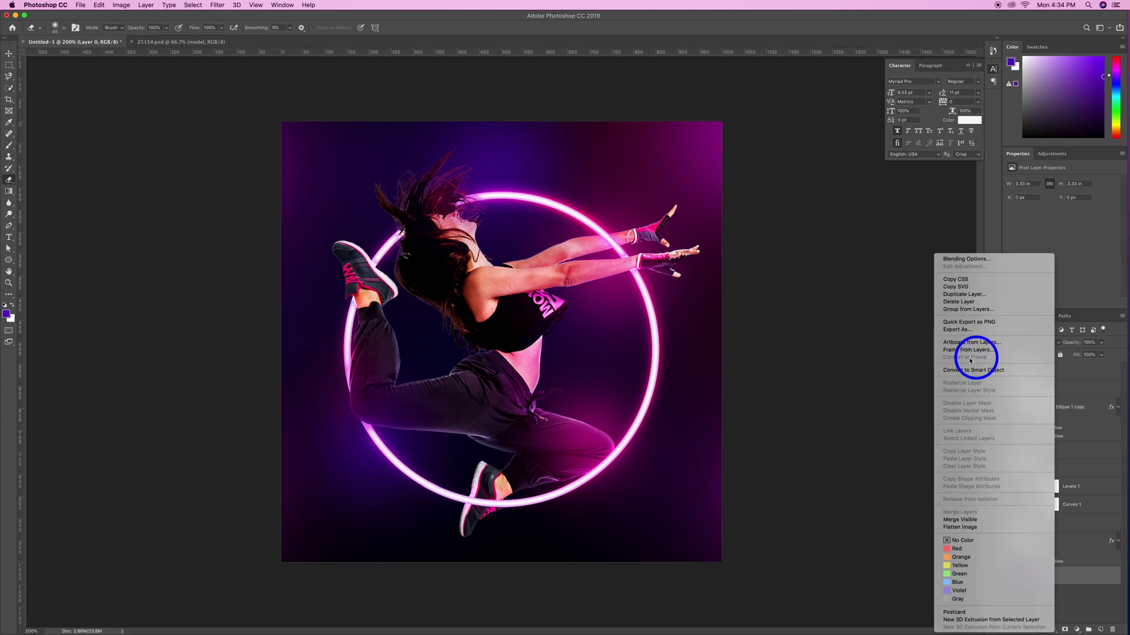
pyautogui.click(964, 295)
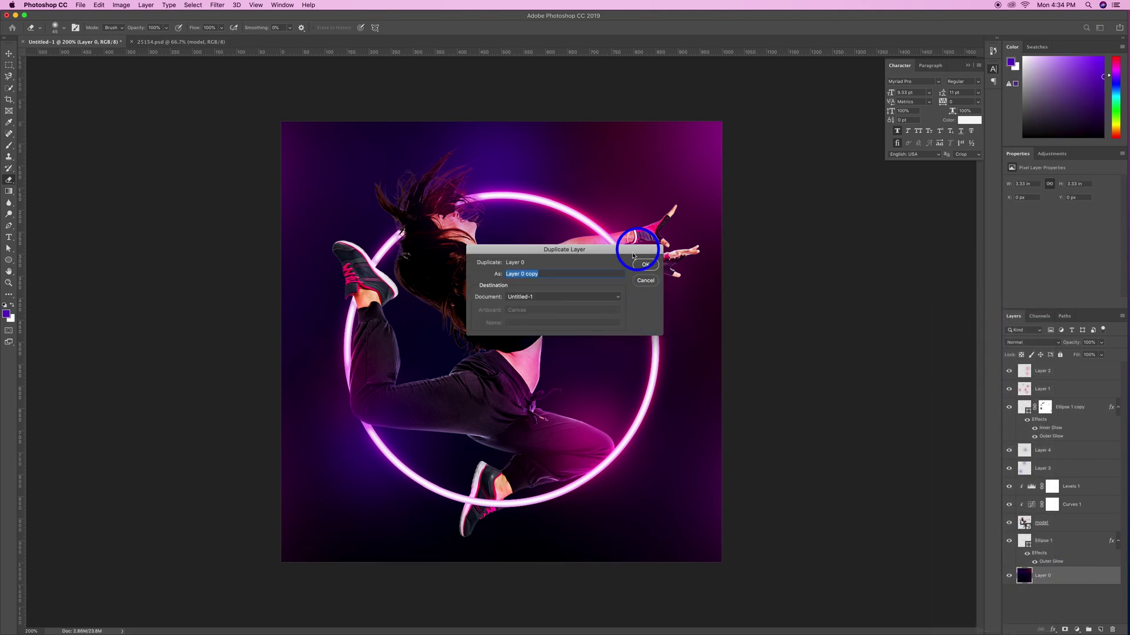
pyautogui.click(643, 265)
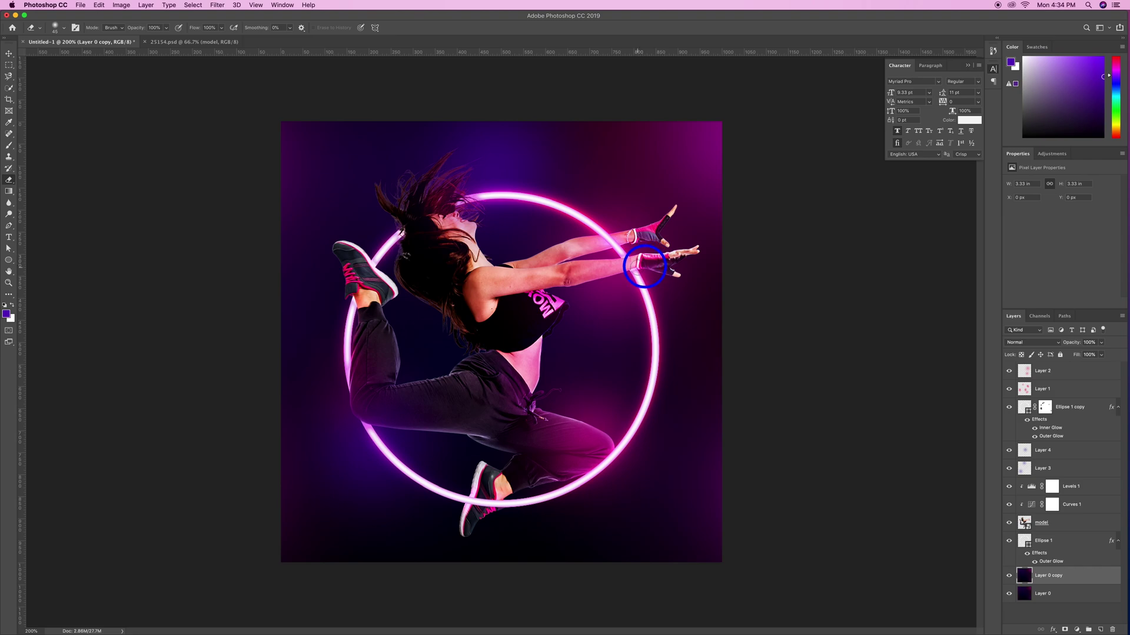
pyautogui.click(214, 7)
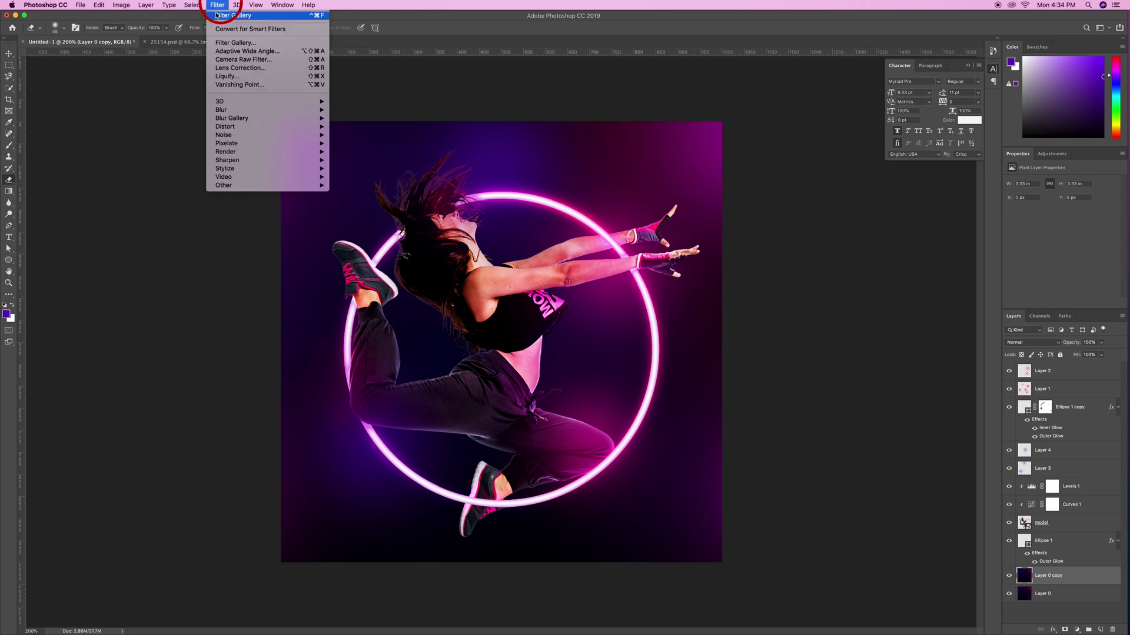
pyautogui.click(259, 43)
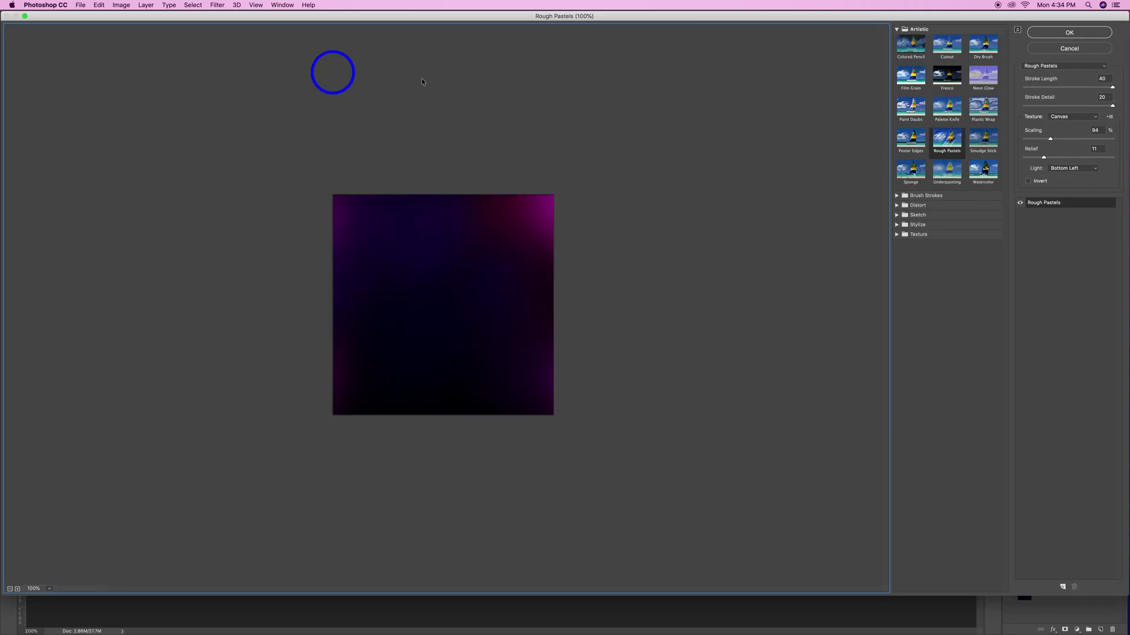
pyautogui.click(948, 140)
pyautogui.click(1079, 33)
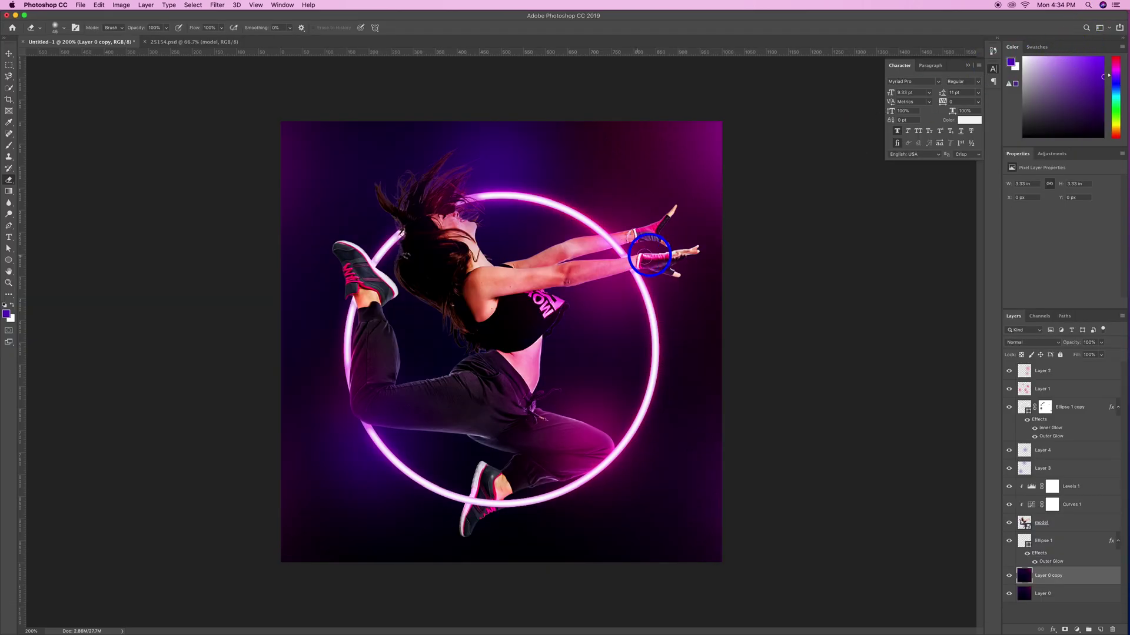
# - Examine the enlarged composite, checking the textured background around the dancer and the neon ring
pyautogui.click(9, 283)
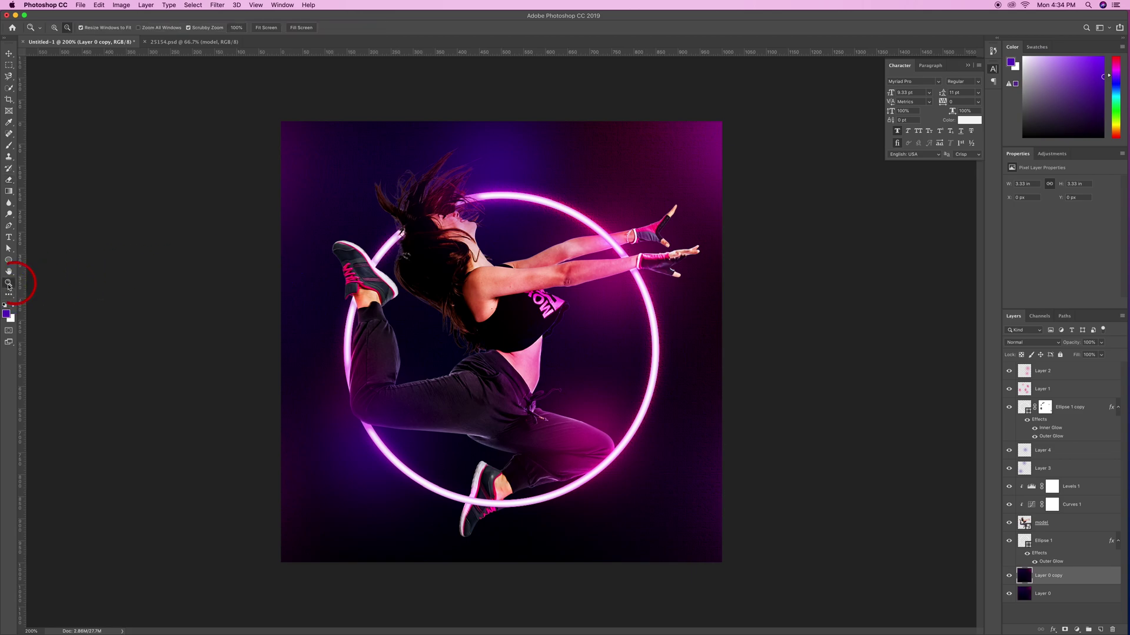
pyautogui.click(277, 28)
pyautogui.click(9, 54)
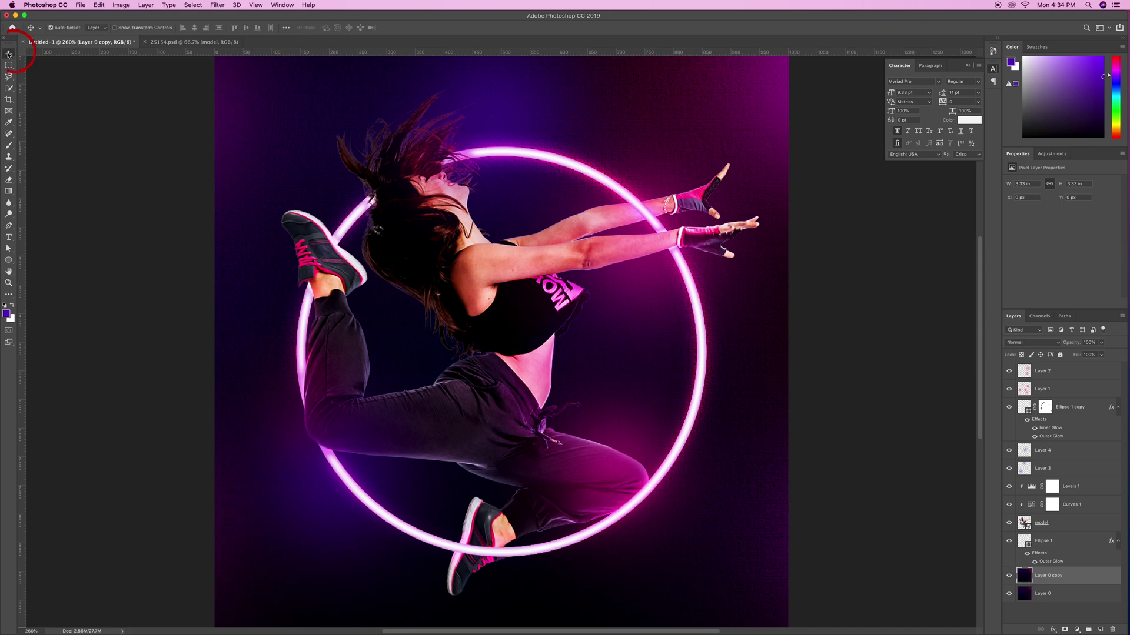
pyautogui.rightClick(724, 419)
pyautogui.click(11, 274)
pyautogui.moveTo(381, 391); pyautogui.dragTo(446, 393)
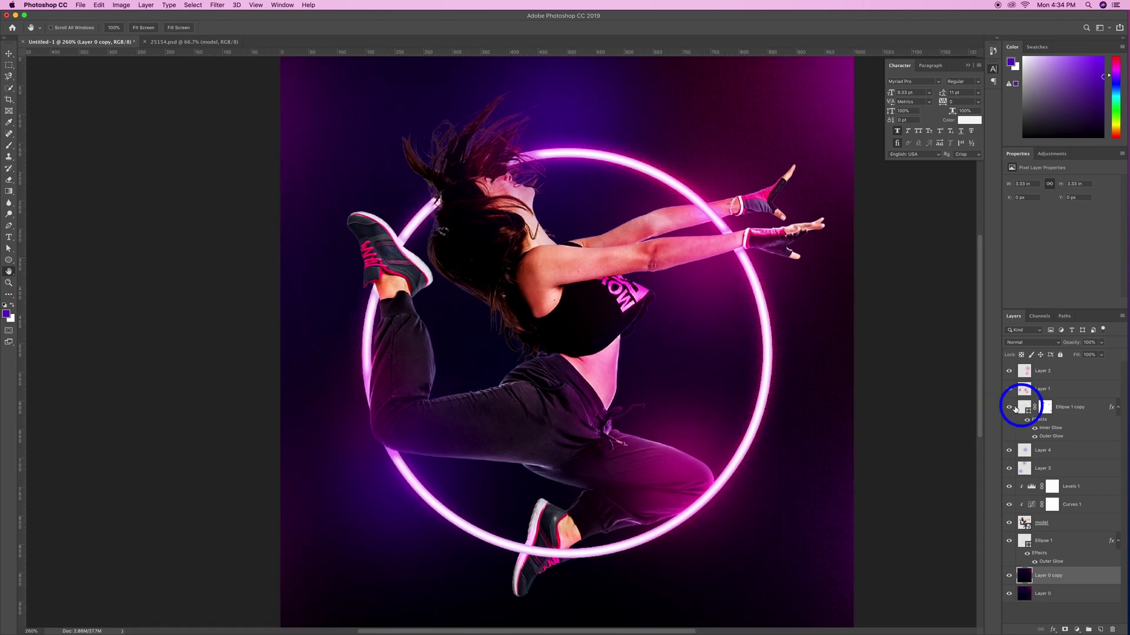
pyautogui.moveTo(915, 398); pyautogui.dragTo(837, 399)
pyautogui.click(844, 398)
pyautogui.press('super+r')
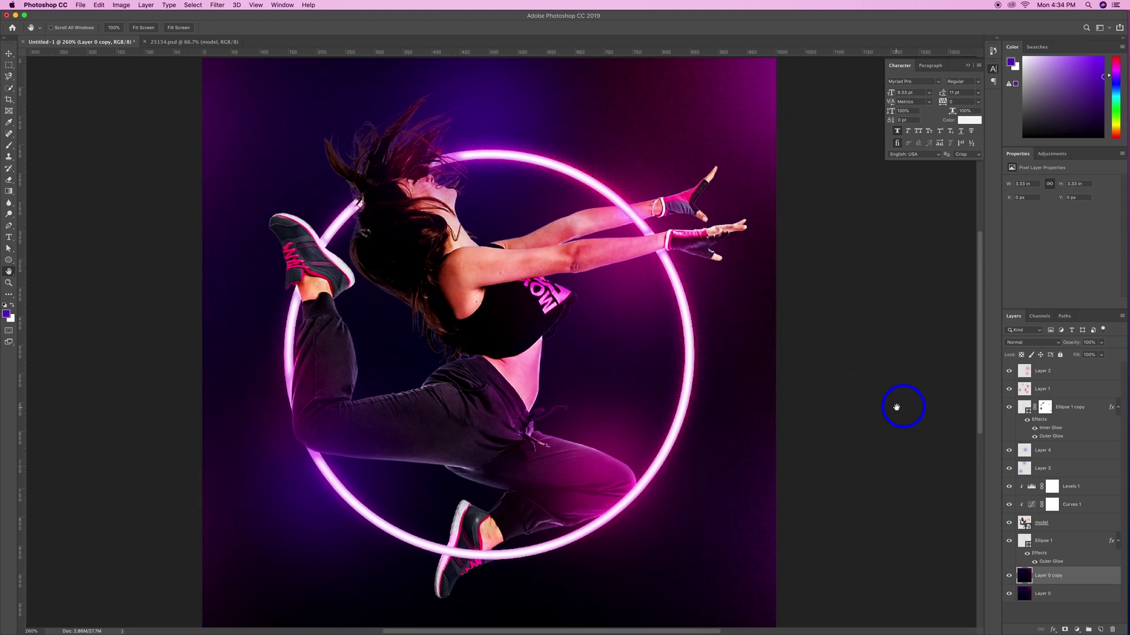